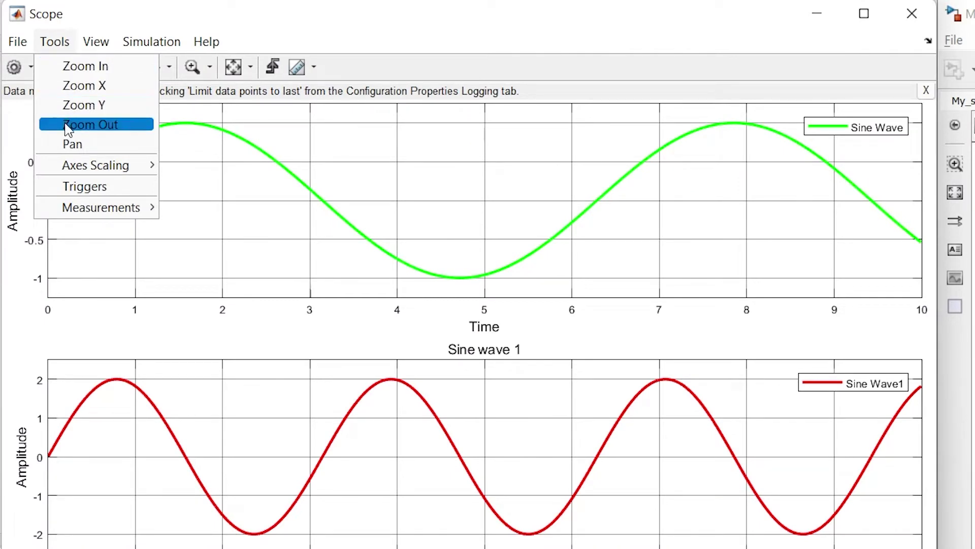
Pan the plots with the hand tool until the time axis starts at 0.
click(116, 152)
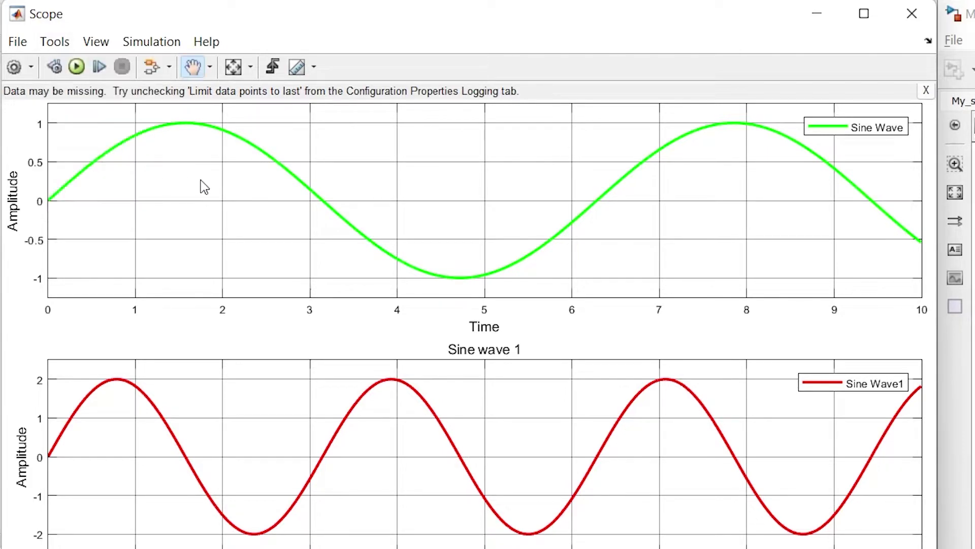
drag(199, 179, 389, 273)
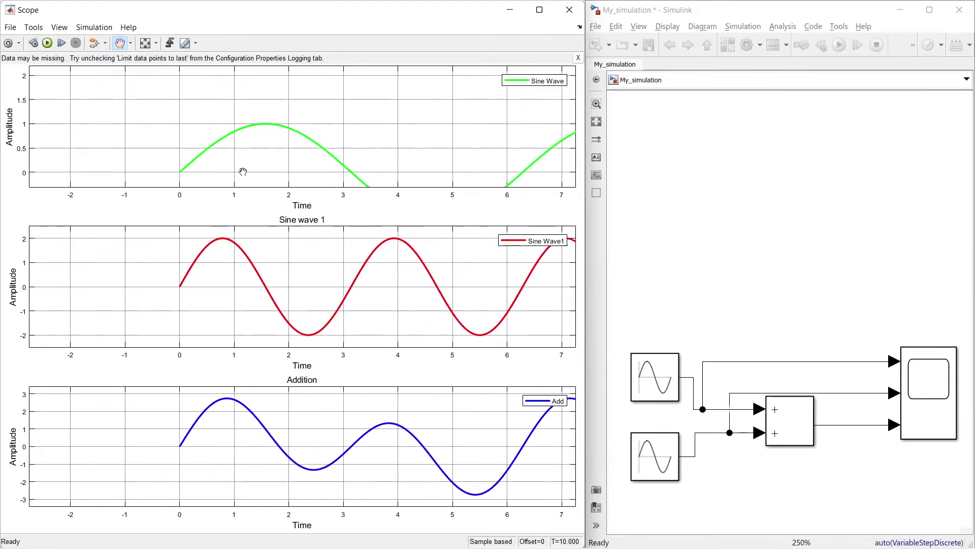
drag(243, 172, 125, 117)
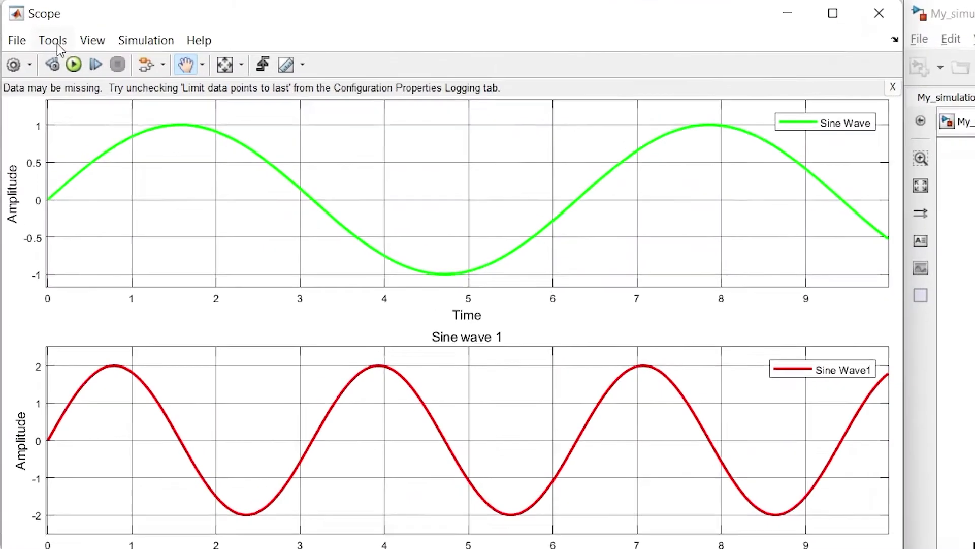
Zoom in on the upper Sine Wave plot to about 2.2–3.5 s.
click(33, 27)
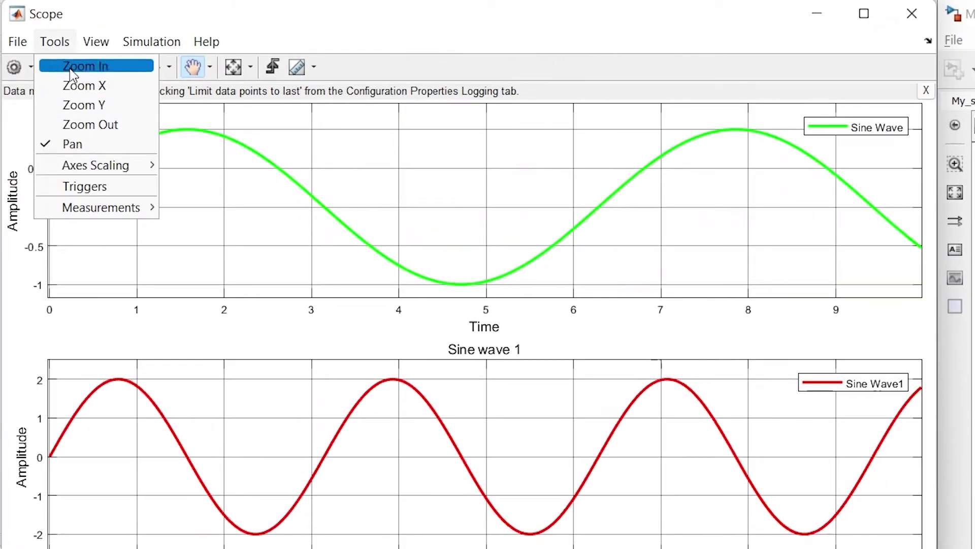
click(256, 32)
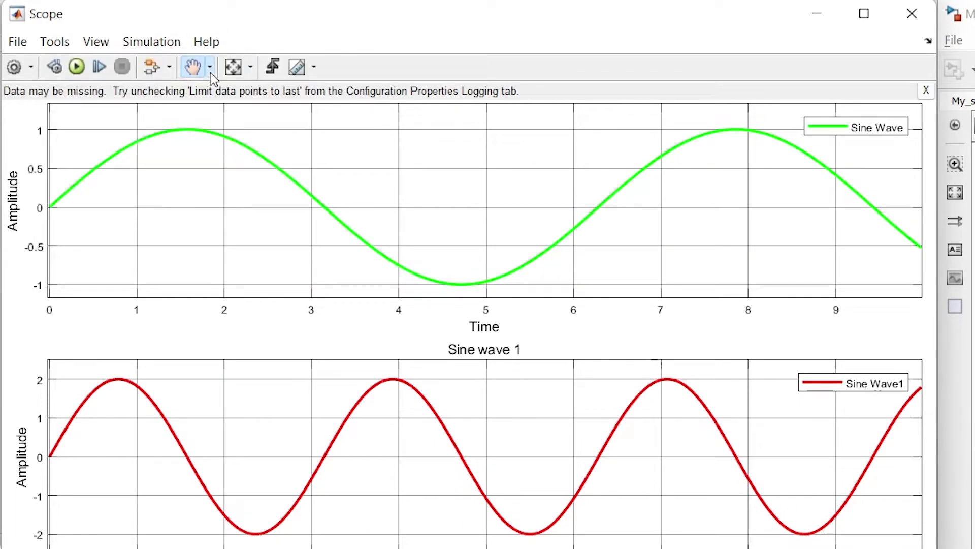
click(210, 70)
click(196, 93)
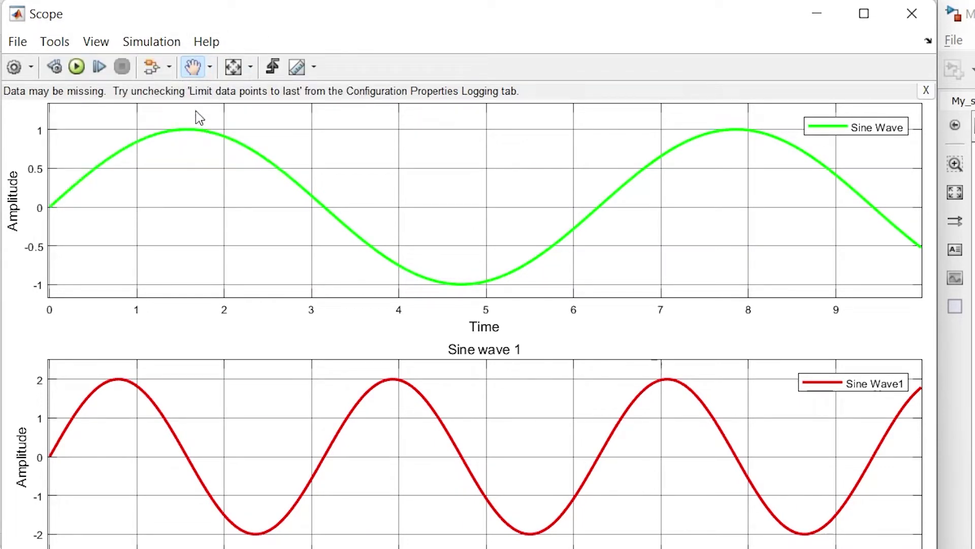
click(205, 160)
click(205, 160)
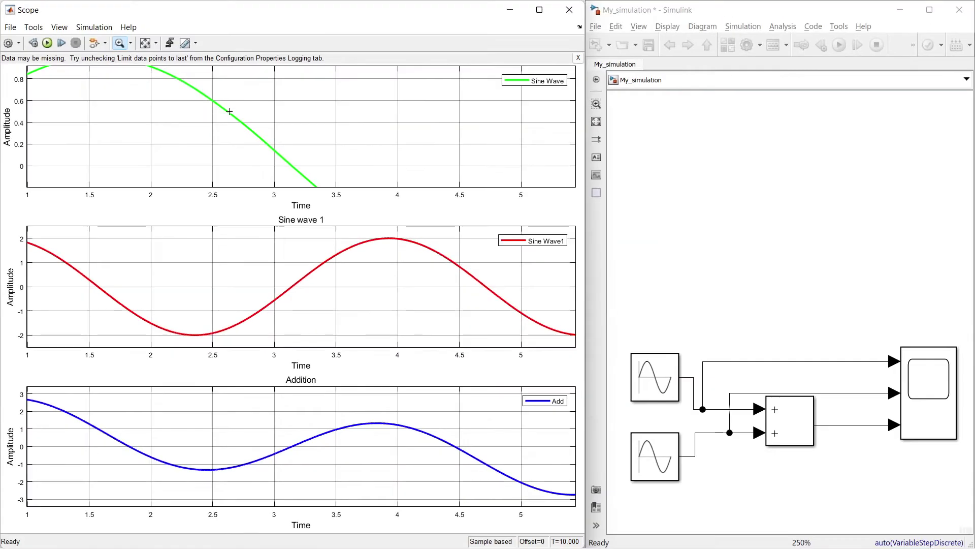
click(407, 188)
click(232, 123)
click(219, 151)
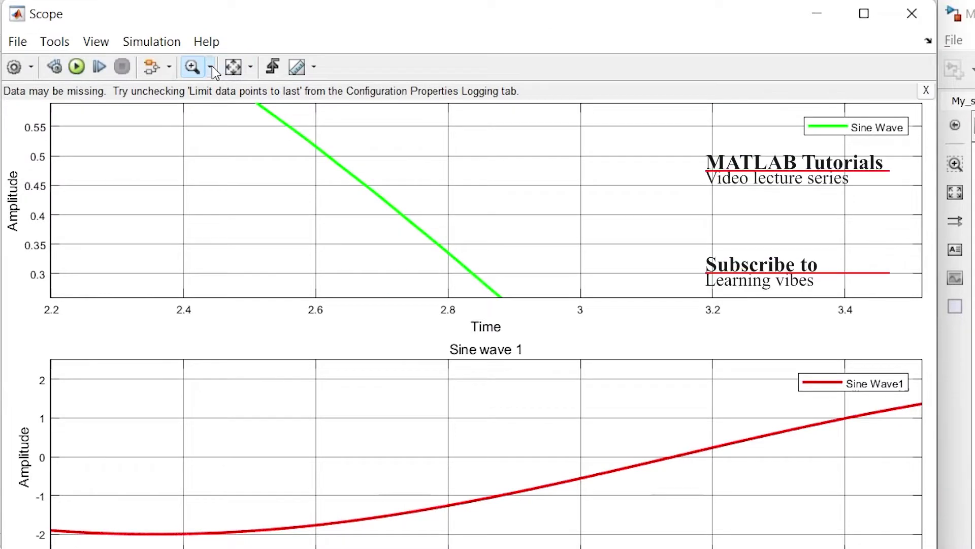
Zoom back out to the full 0–10 s range and autoscale the top plot to −1…1.
click(131, 44)
click(197, 143)
click(263, 181)
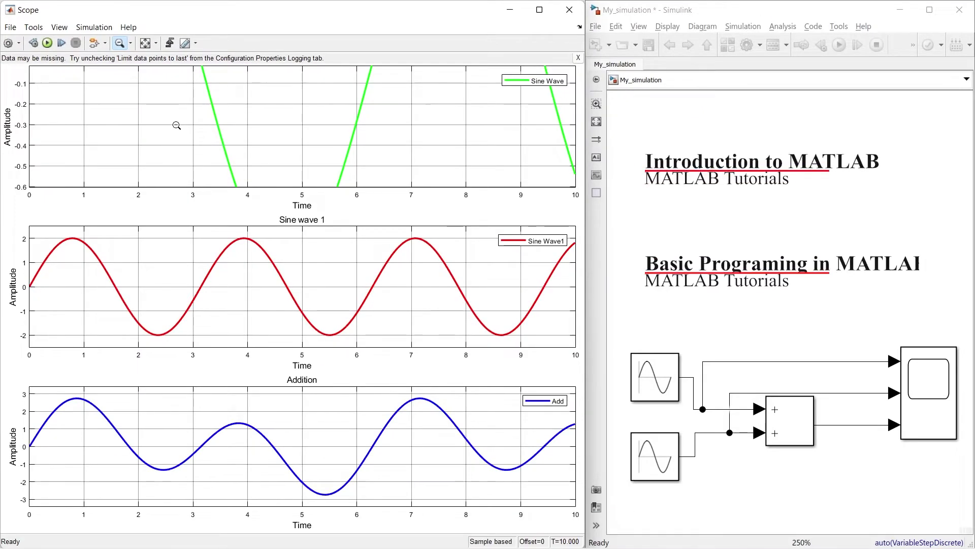
click(149, 47)
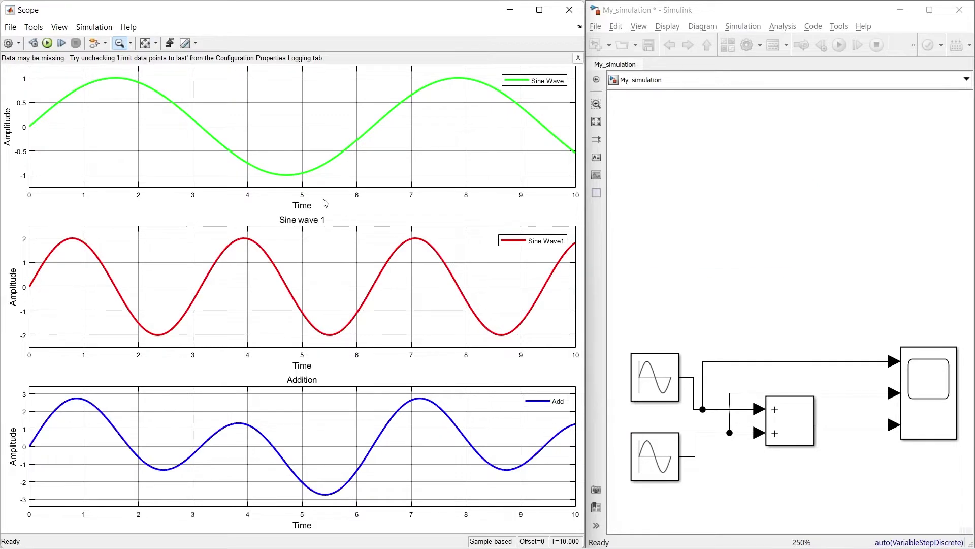
click(131, 44)
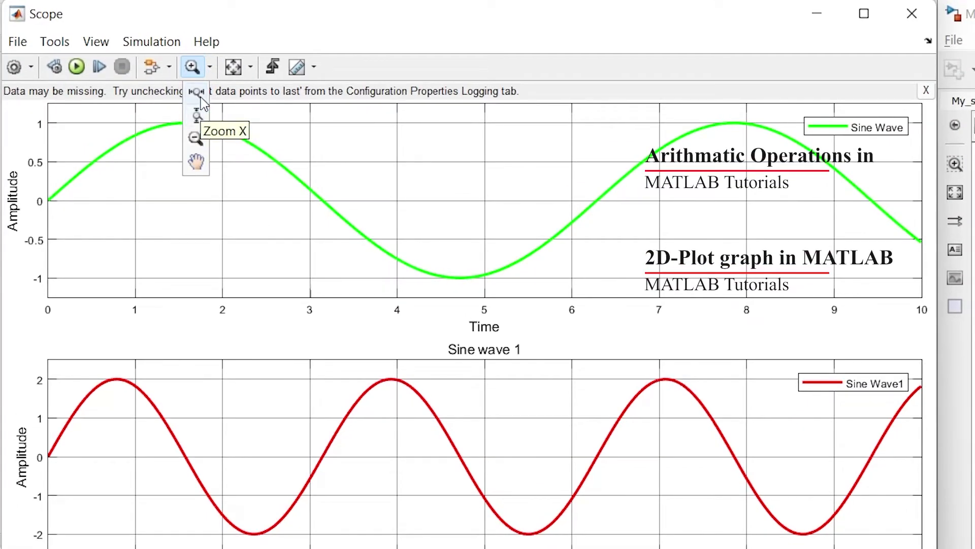
Use Zoom X to narrow the time axis to about 1.18–1.64 s, then restore 0–10 s.
click(202, 93)
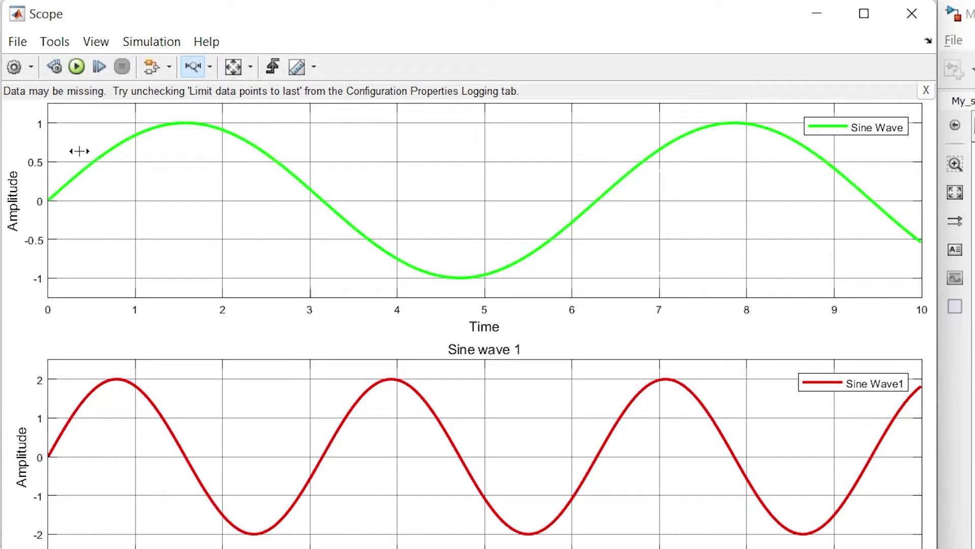
drag(83, 153, 327, 150)
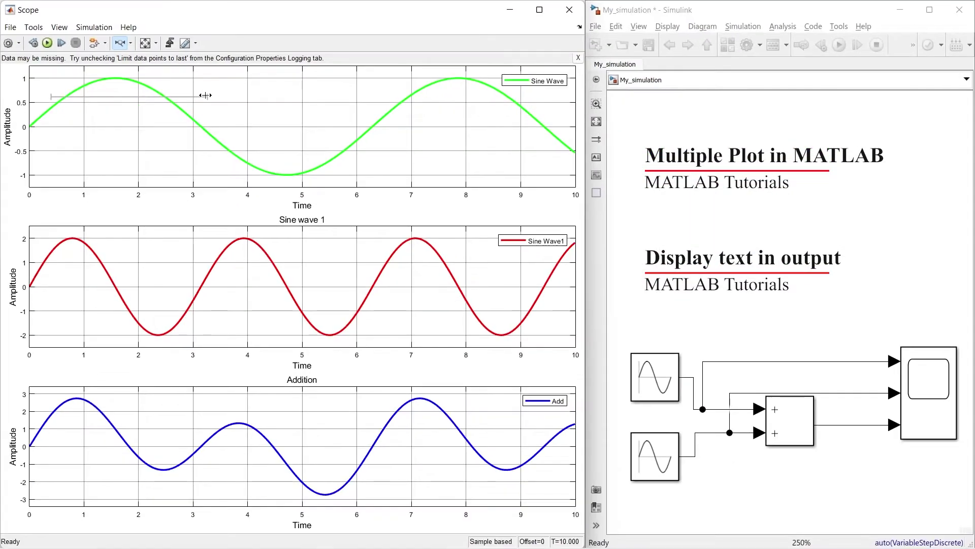
drag(206, 95, 205, 96)
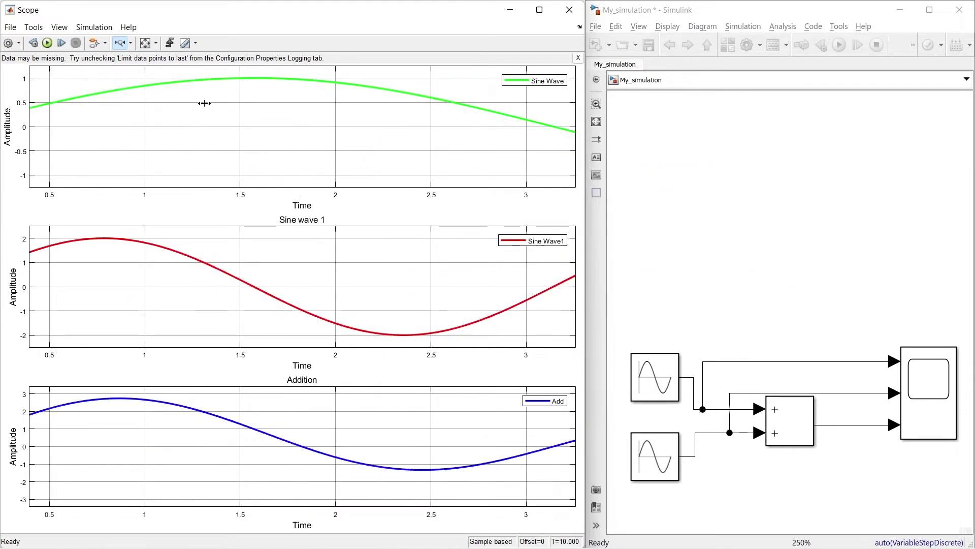
drag(181, 269, 266, 265)
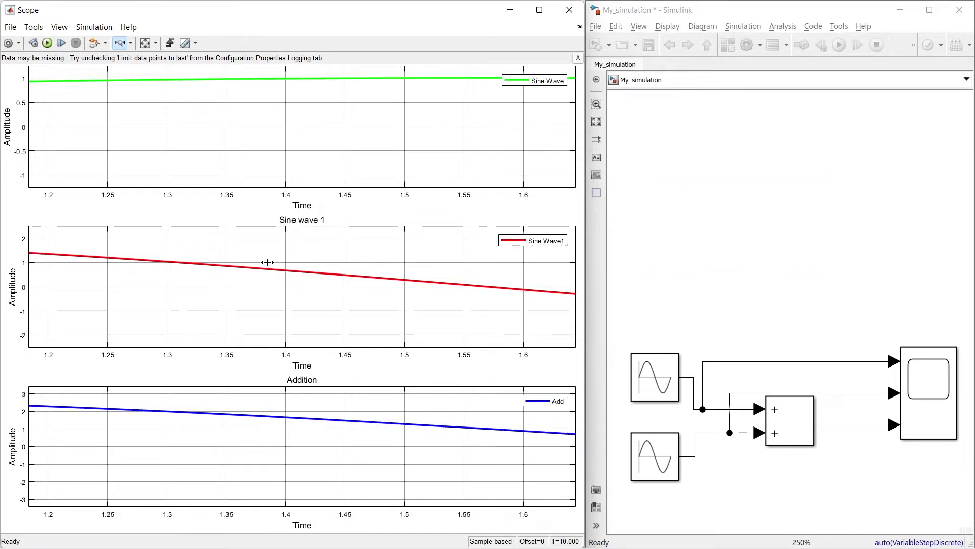
click(143, 44)
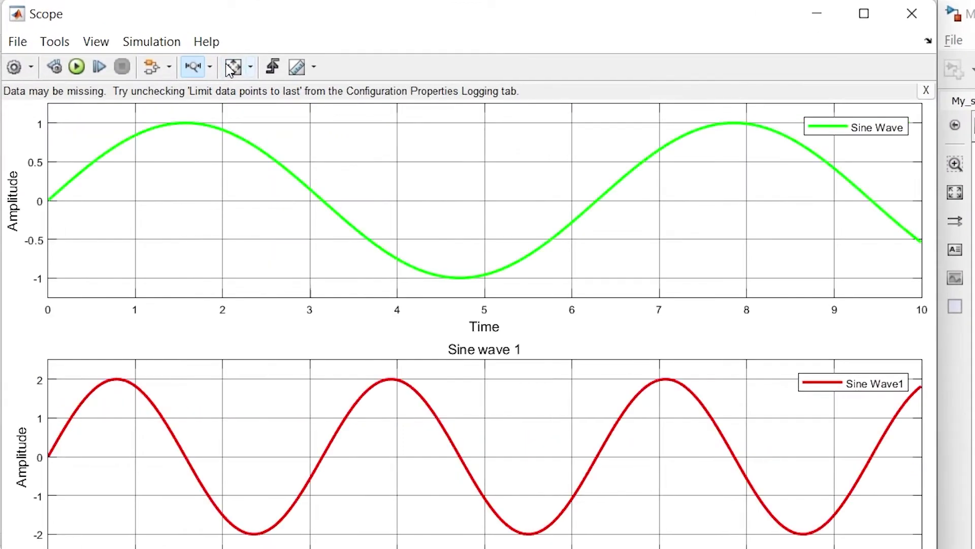
Use Zoom Y to zoom the top plot's amplitude to −0.5…1, then reset it.
click(210, 69)
click(199, 133)
drag(385, 115, 380, 238)
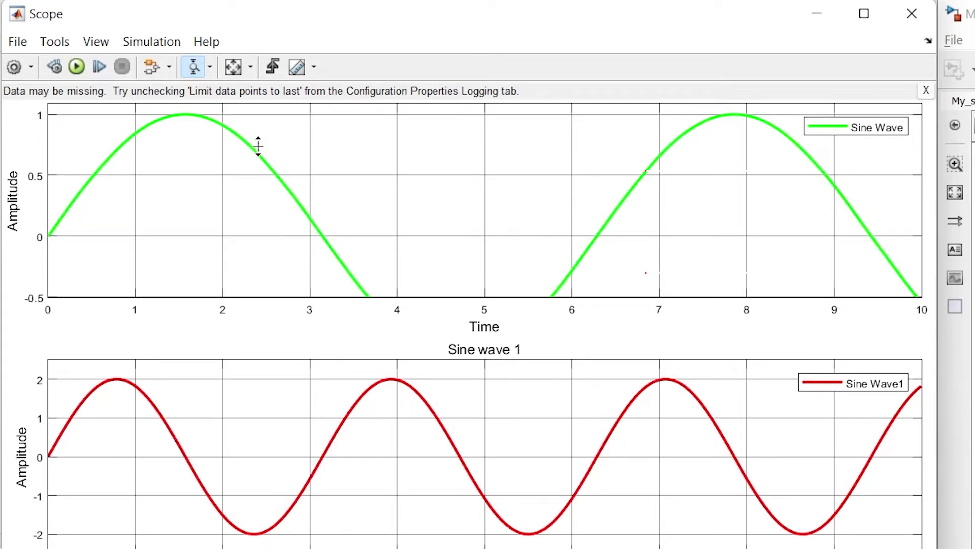
click(233, 68)
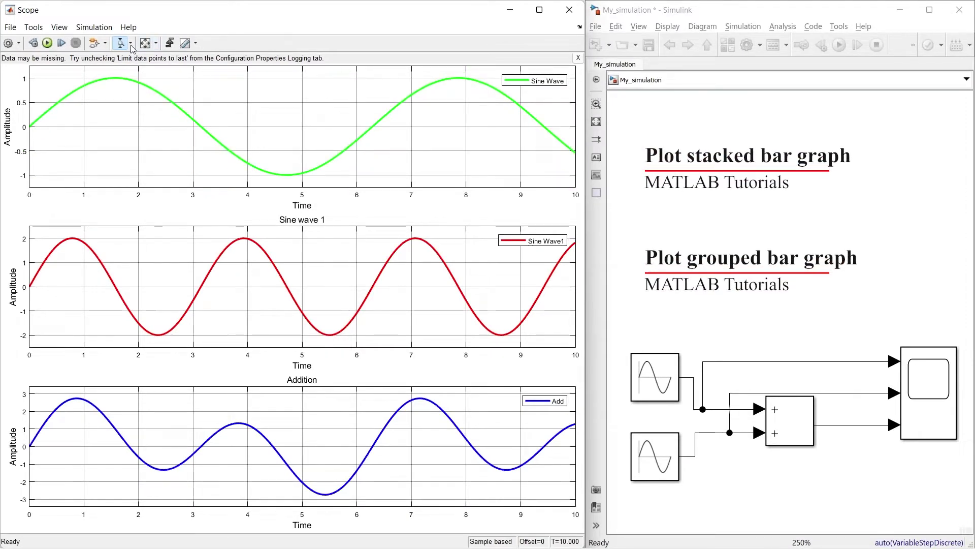
Zoom the top plot's amplitude to 0…0.5 and refit it to −1…1 with Scale Axes Limits.
click(131, 45)
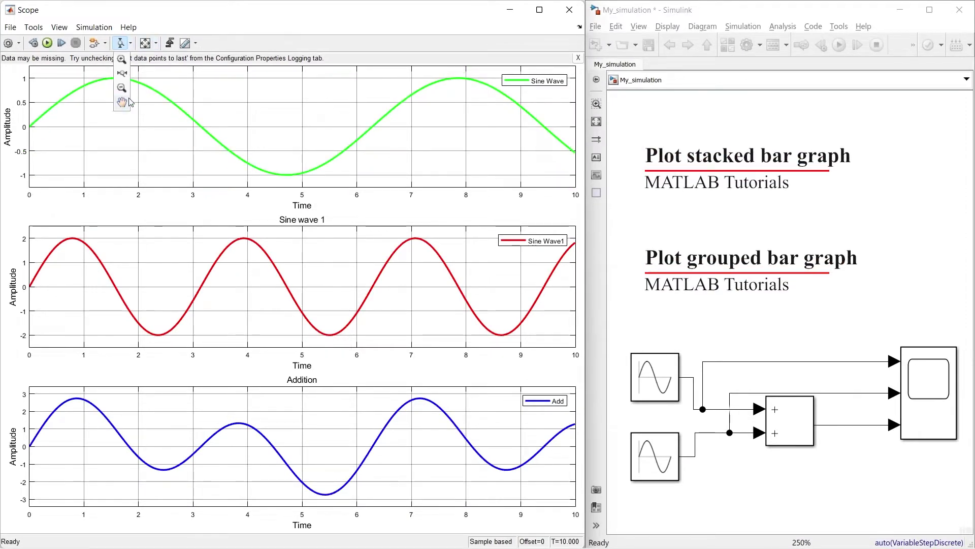
click(156, 44)
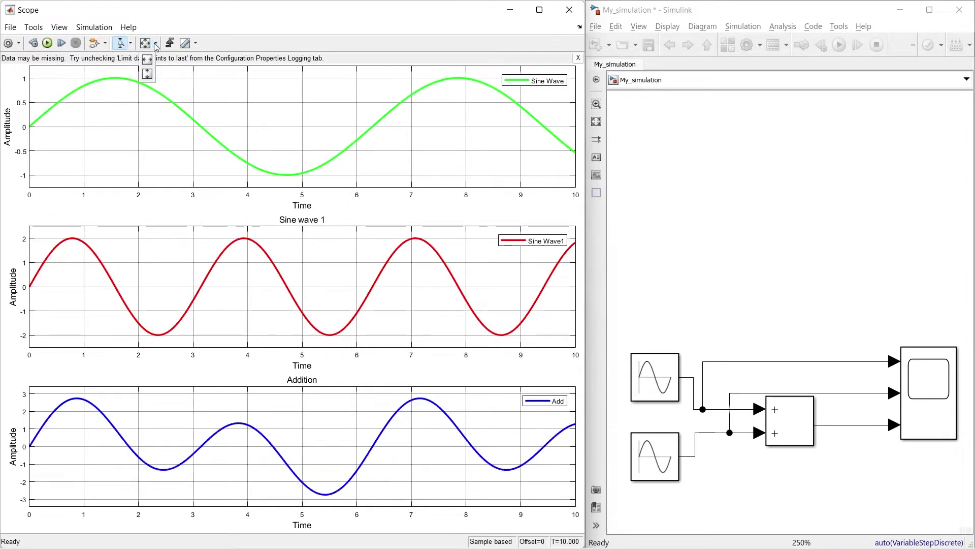
click(147, 73)
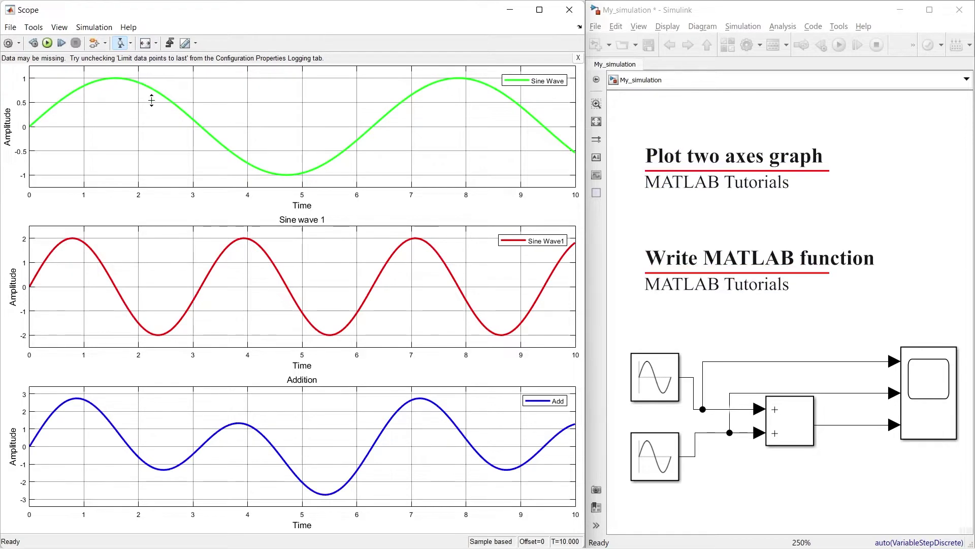
drag(151, 100, 161, 124)
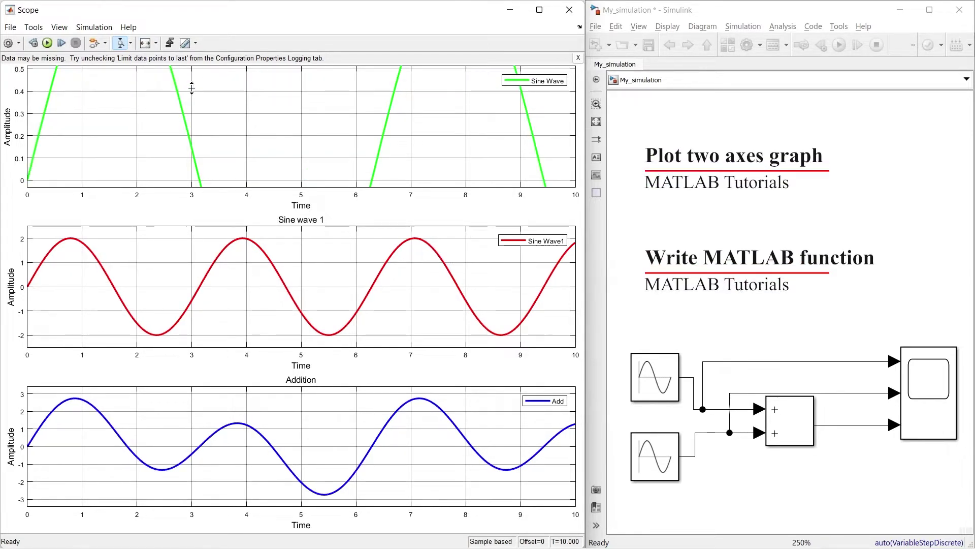
click(157, 44)
click(148, 74)
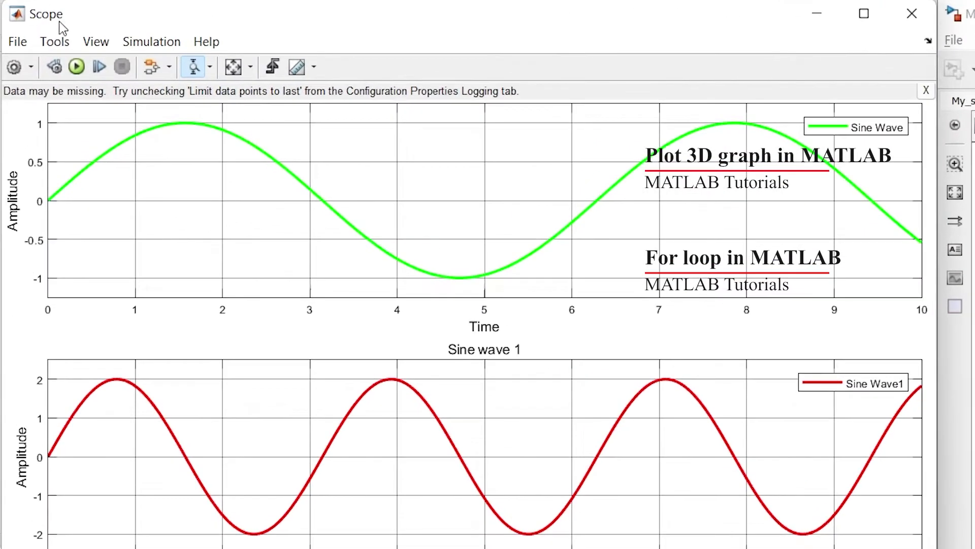
Browse the Tools list's Zoom X/Y, Pan, Axes Scaling and Triggers entries.
click(55, 42)
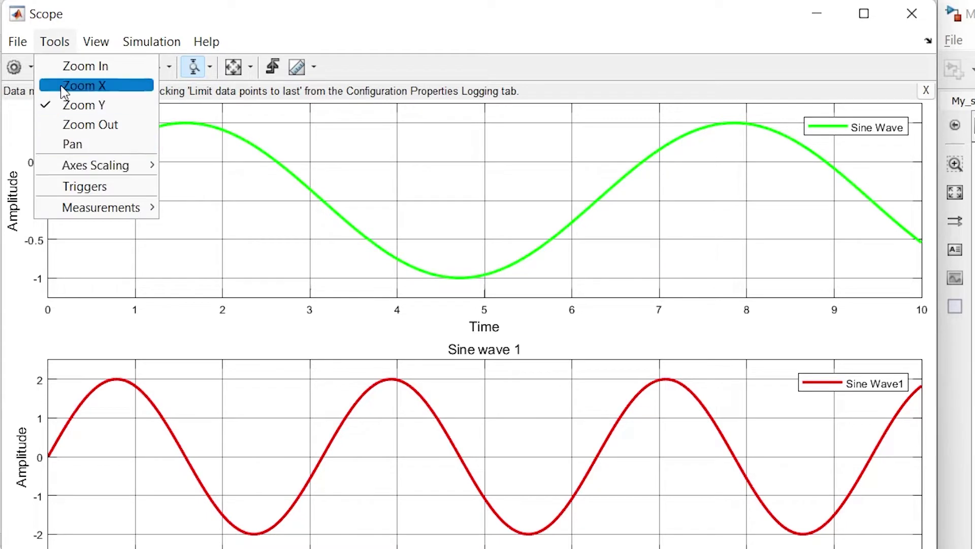
click(345, 56)
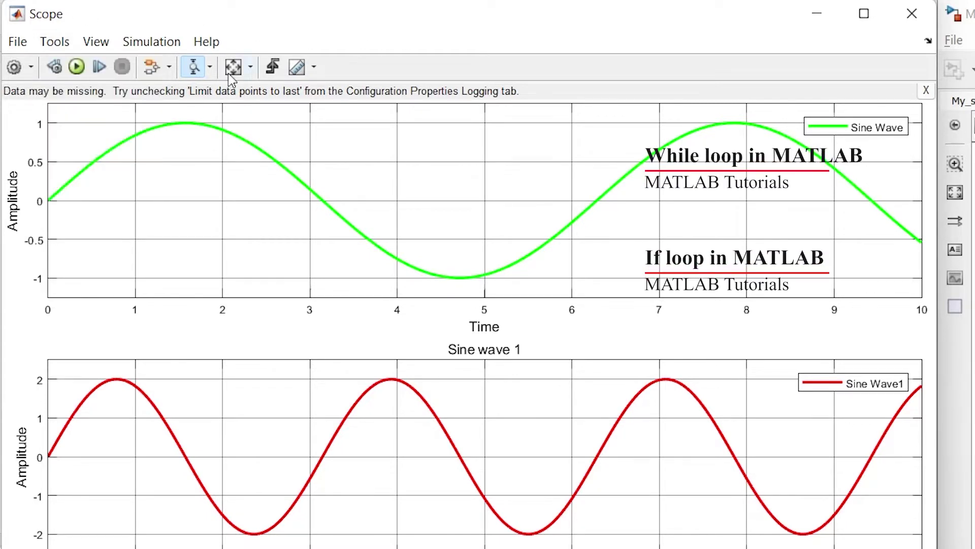
click(54, 42)
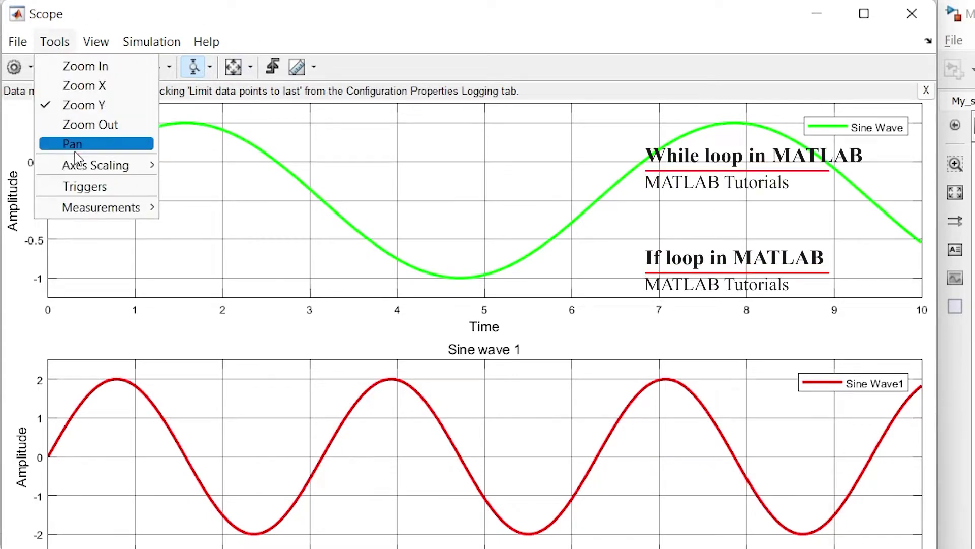
mouse_move(100, 168)
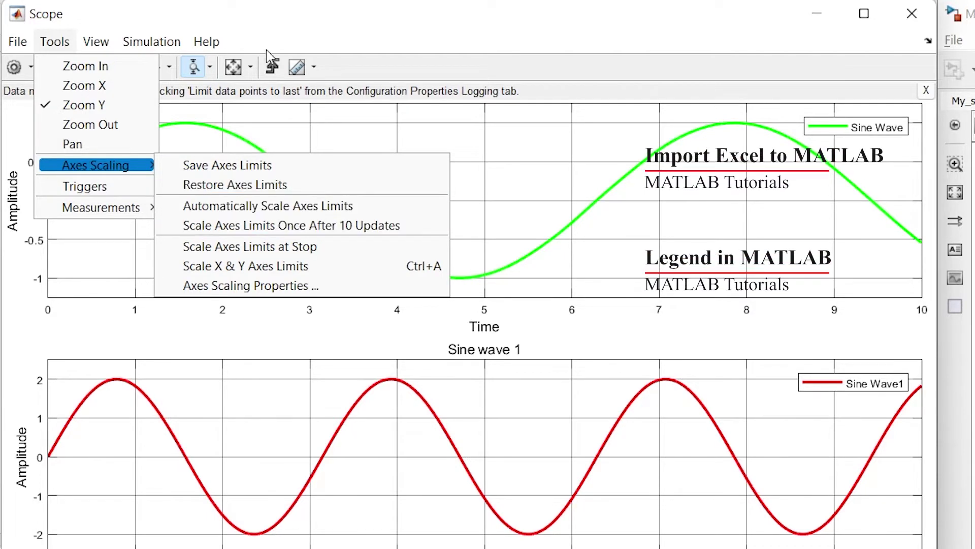
click(229, 73)
click(252, 70)
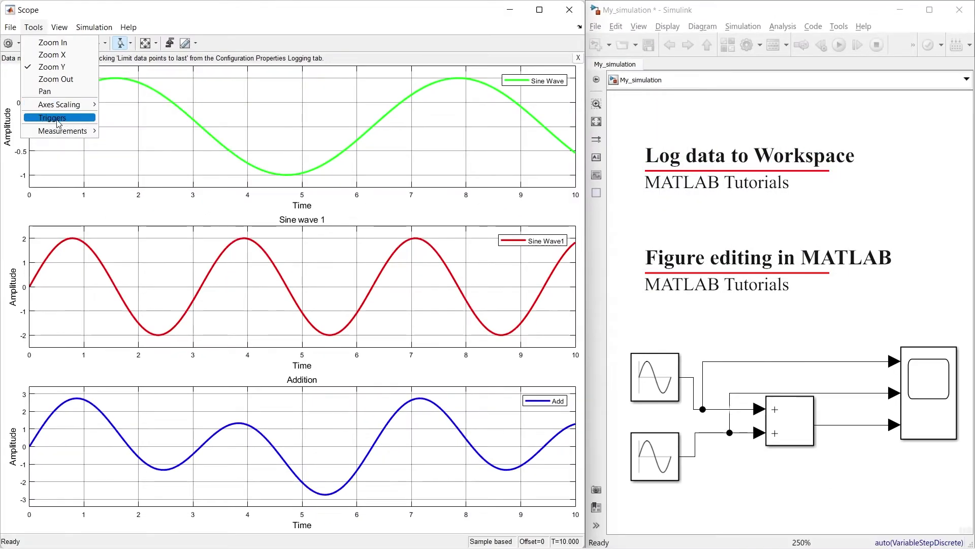
Turn on Trace Selection and pick Sine Wave as the trace, after trying Add and Sine Wave1.
mouse_move(63, 132)
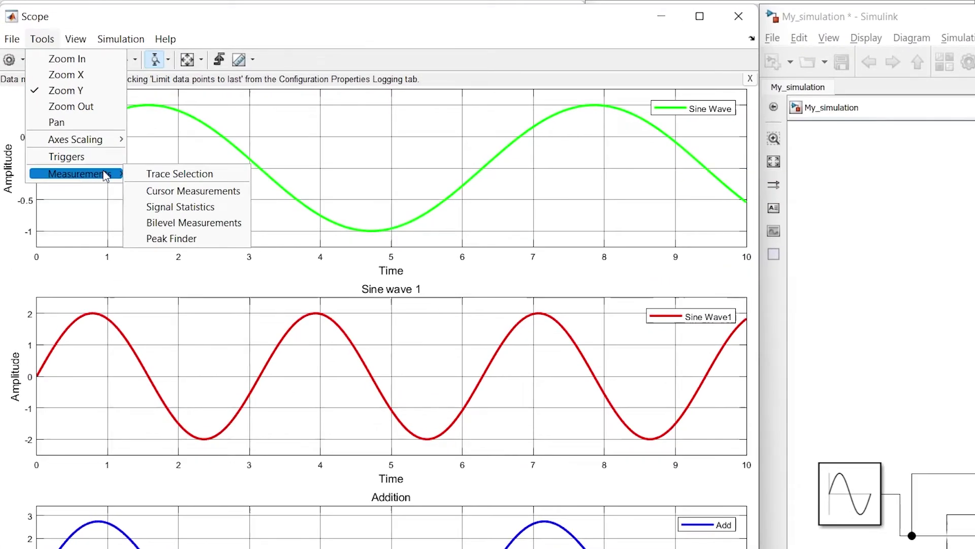
click(153, 175)
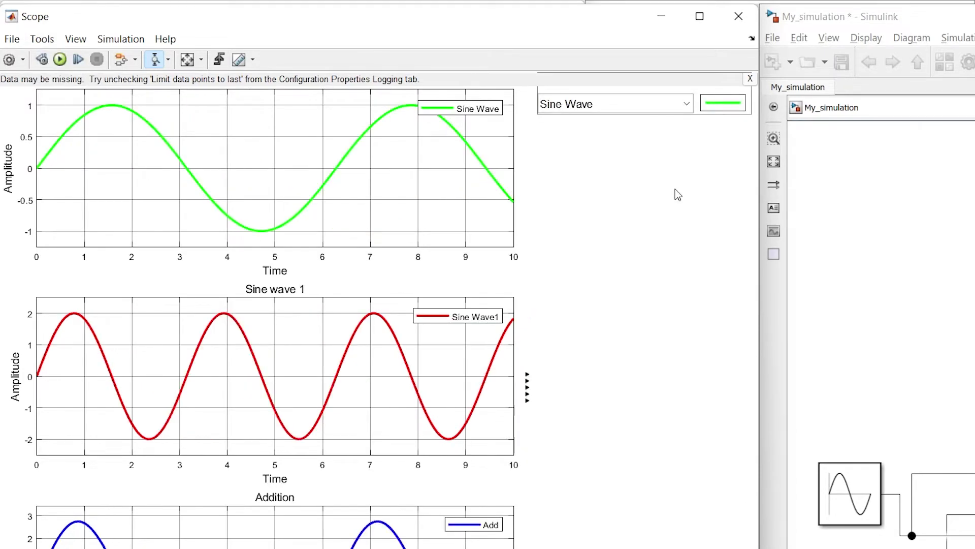
click(685, 107)
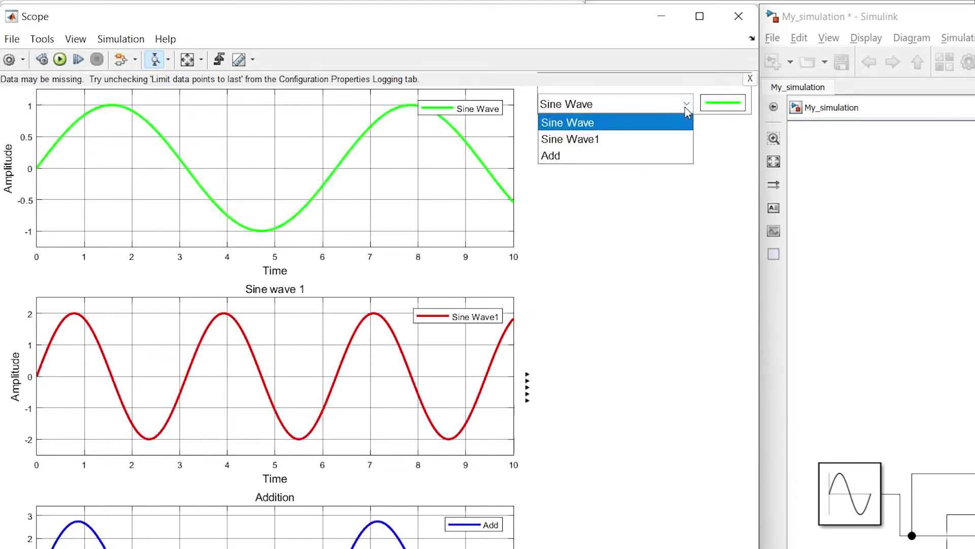
click(633, 161)
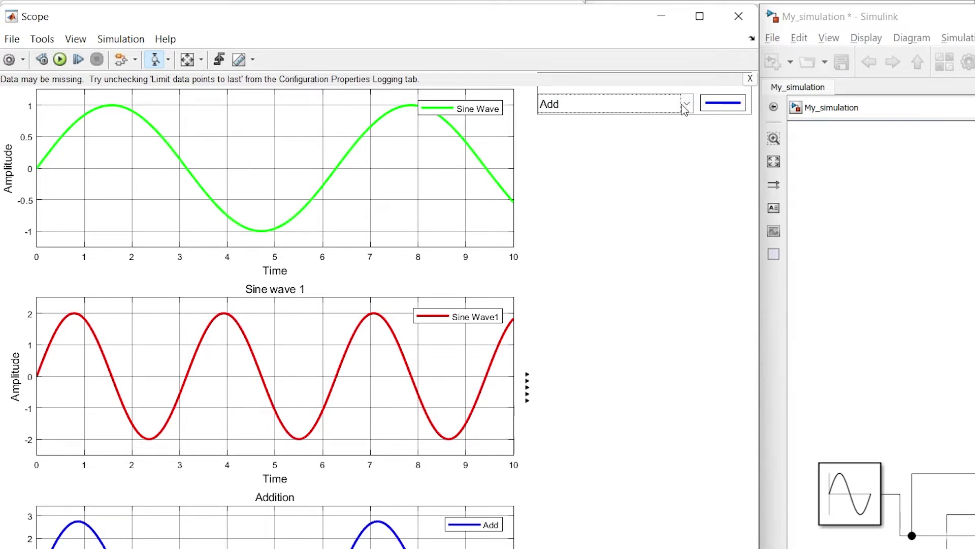
click(684, 104)
click(644, 140)
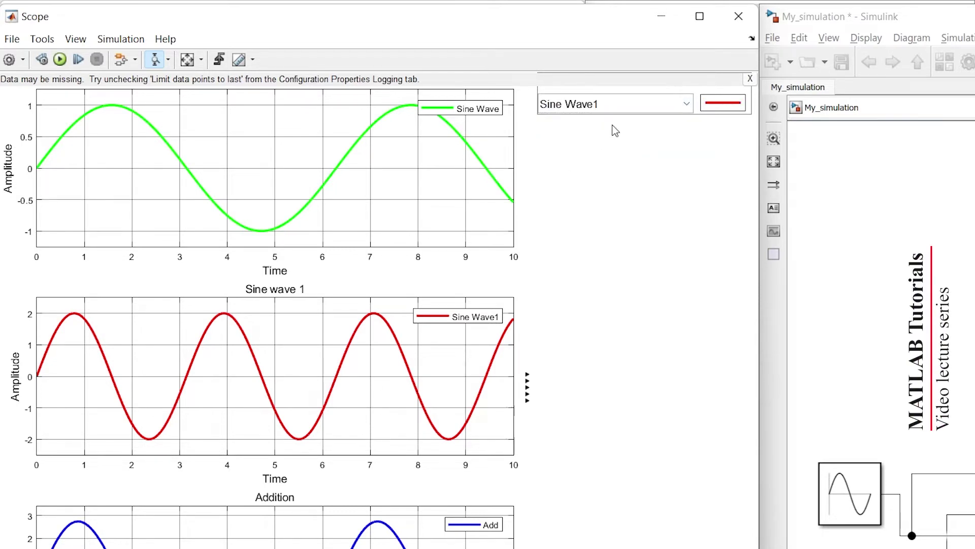
click(687, 104)
click(638, 123)
click(42, 39)
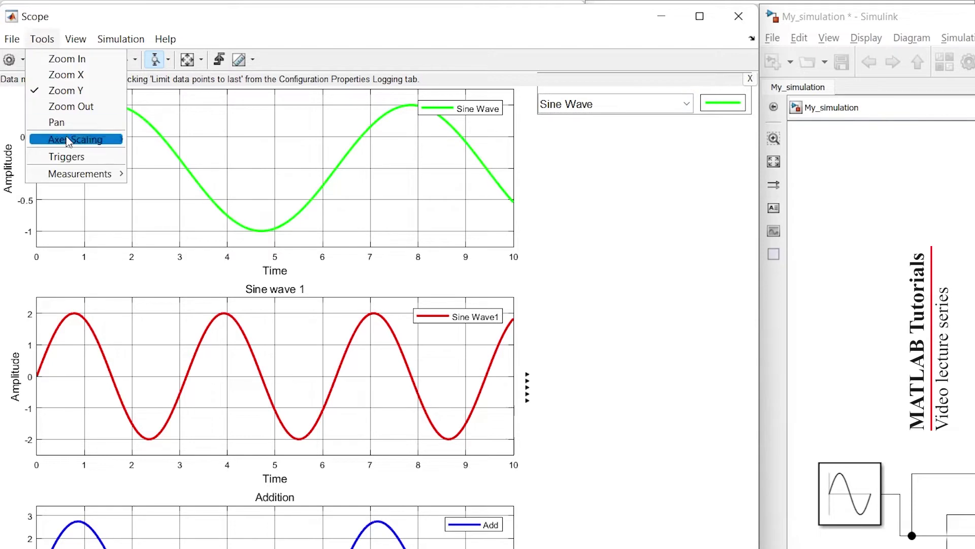
mouse_move(75, 177)
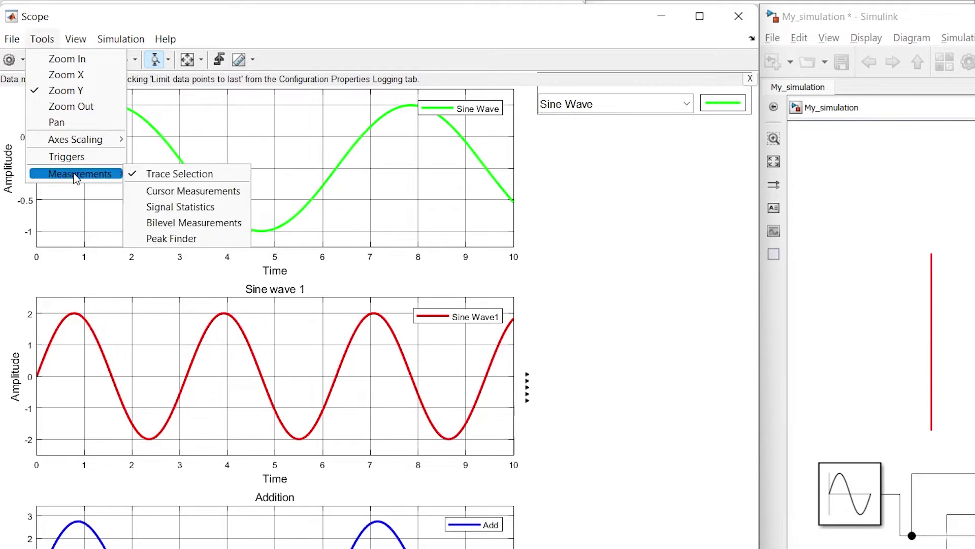
Turn on Cursor Measurements and measure Sine Wave1 with cursors at 2.5 s and 7.5 s.
click(198, 191)
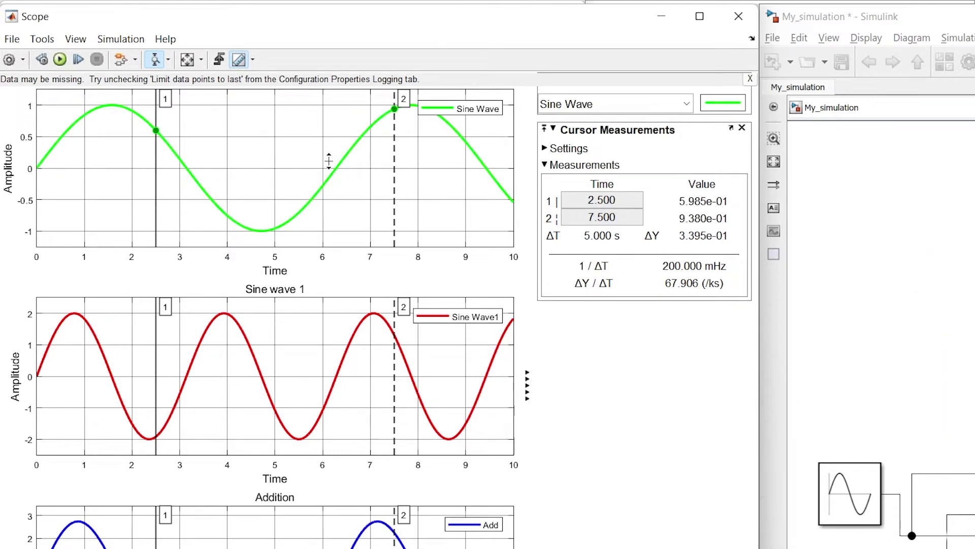
click(687, 105)
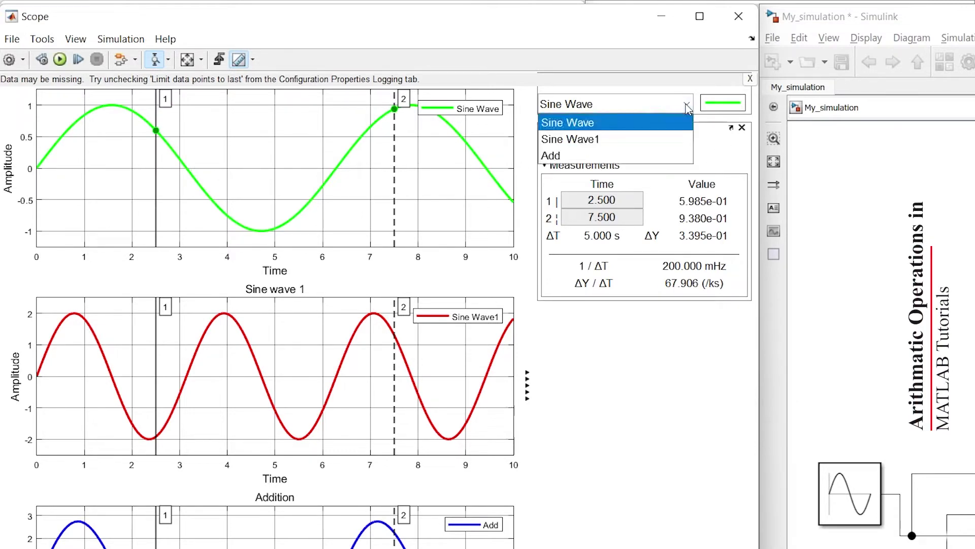
click(686, 106)
click(686, 106)
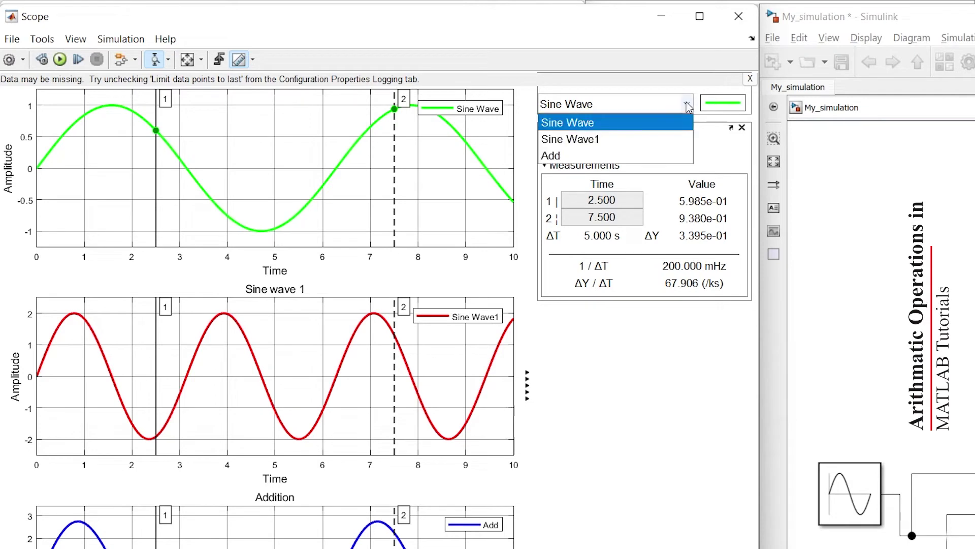
click(637, 147)
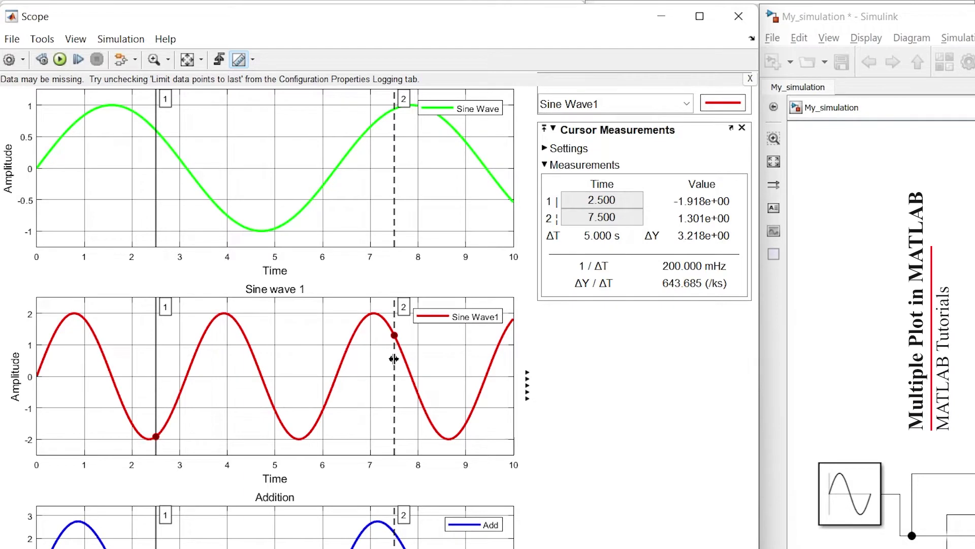
Move cursor 2 to Sine Wave1's peak at 7.006 s, briefly checking Sine Wave.
drag(395, 359, 371, 364)
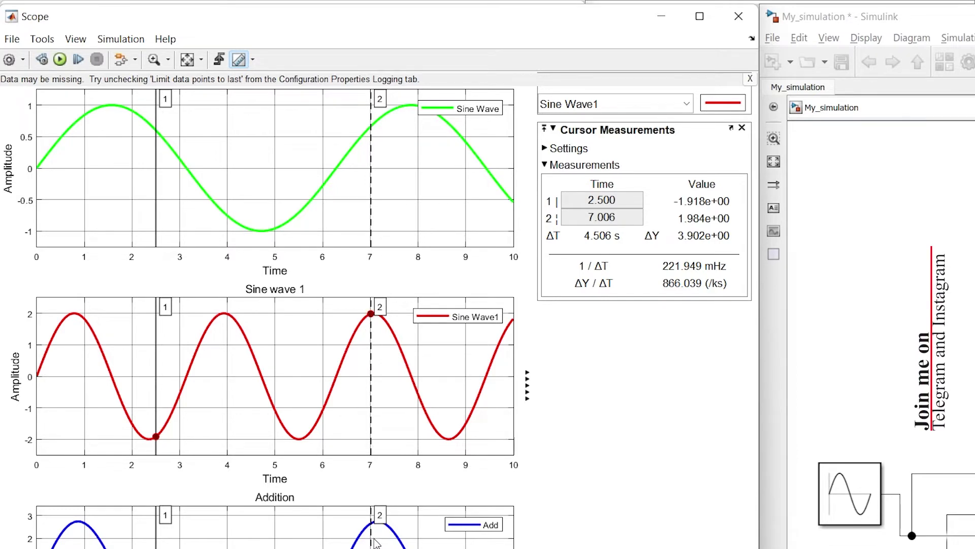
click(688, 106)
click(675, 122)
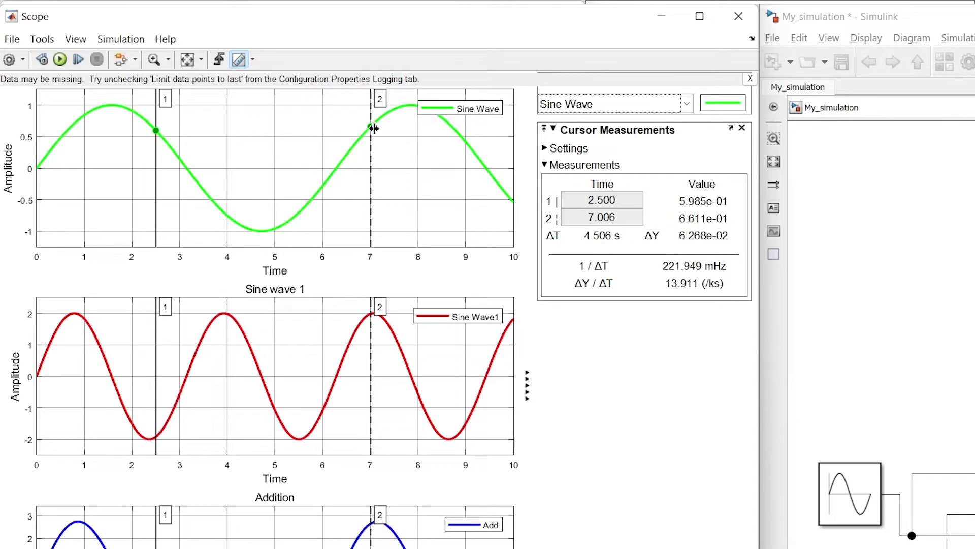
click(377, 371)
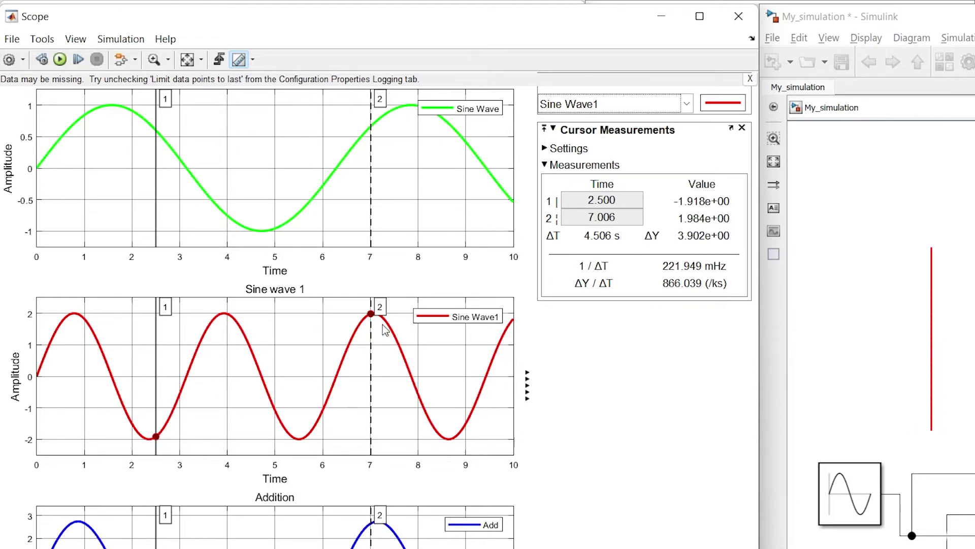
Try screen cursors with cursor 2 at about 6.4 s, then return to waveform cursors.
click(546, 151)
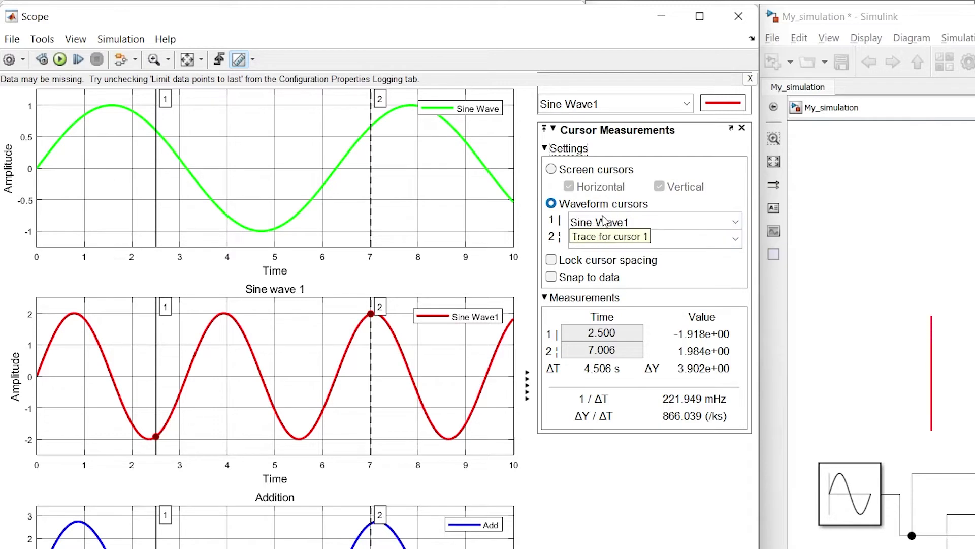
click(551, 169)
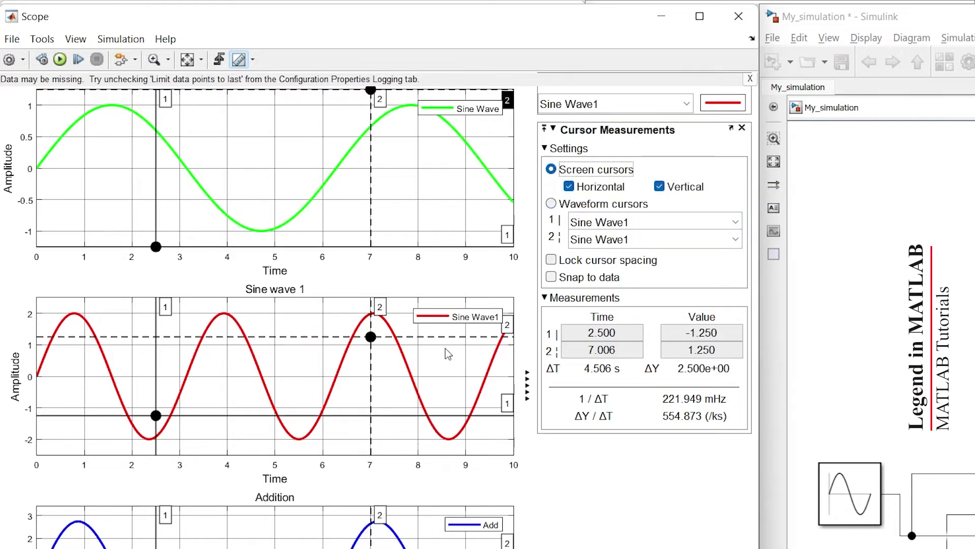
drag(371, 337, 343, 320)
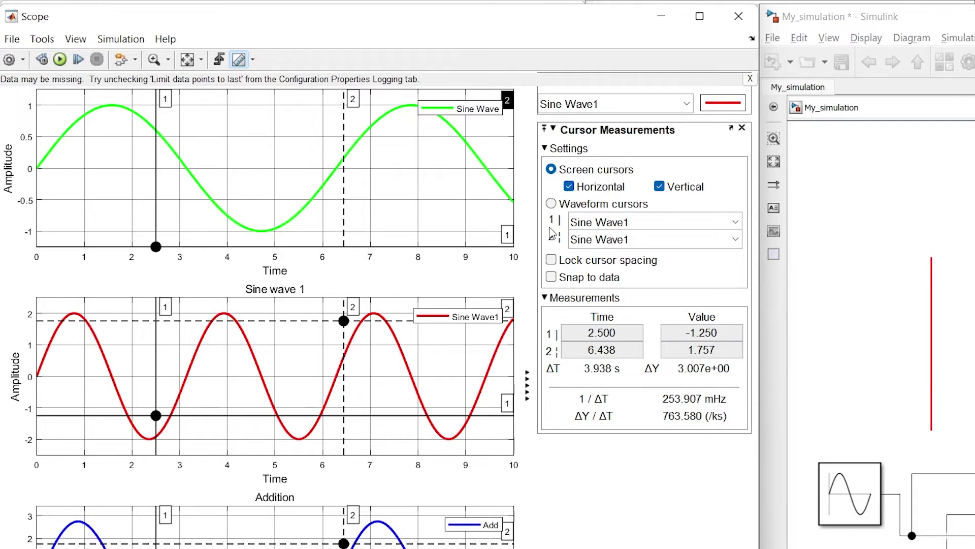
click(551, 204)
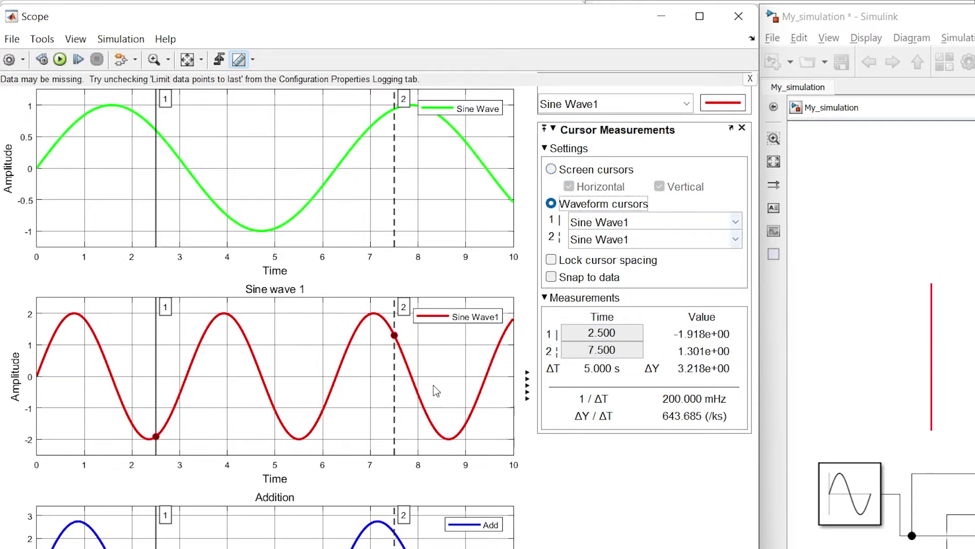
Compare screen and waveform cursors by dragging cursor 2, ending on Waveform cursors.
drag(395, 365, 349, 352)
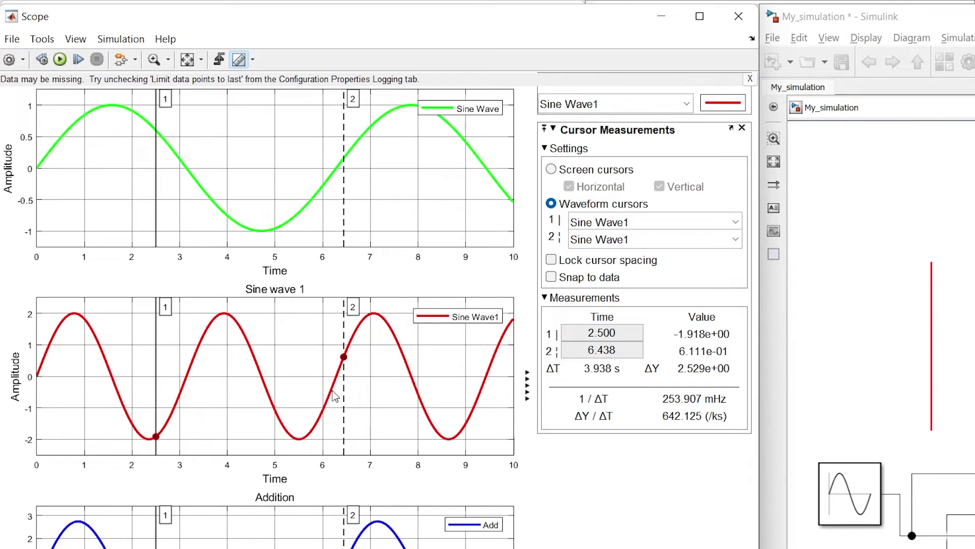
click(592, 172)
drag(344, 338, 394, 374)
click(552, 204)
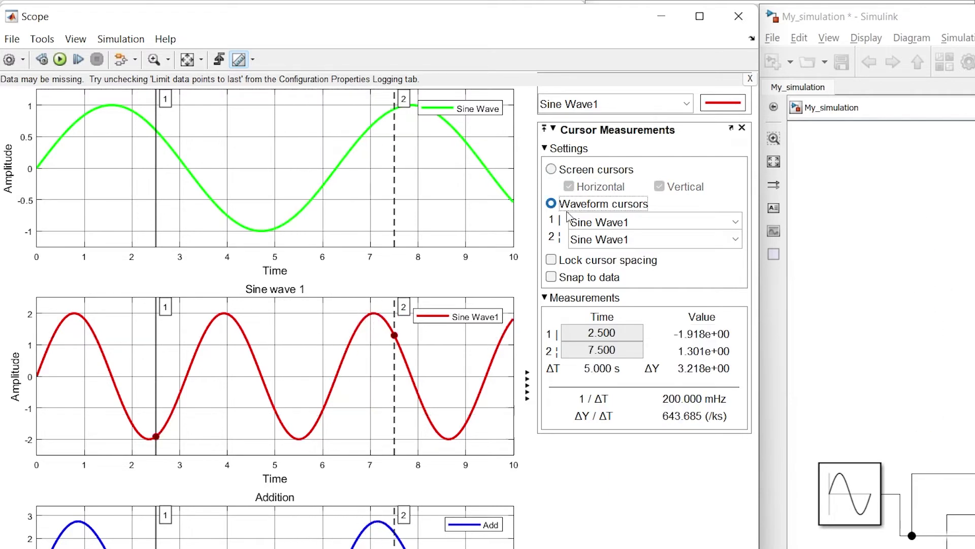
Slide the 5 s locked, snapping cursors to 1.591 s and 6.591 s, then untick both options.
click(581, 263)
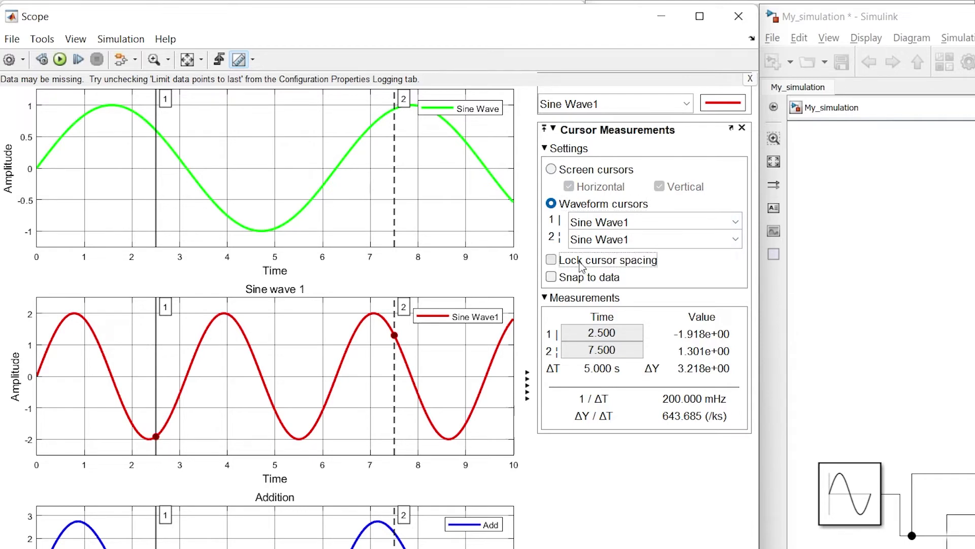
drag(396, 355, 413, 368)
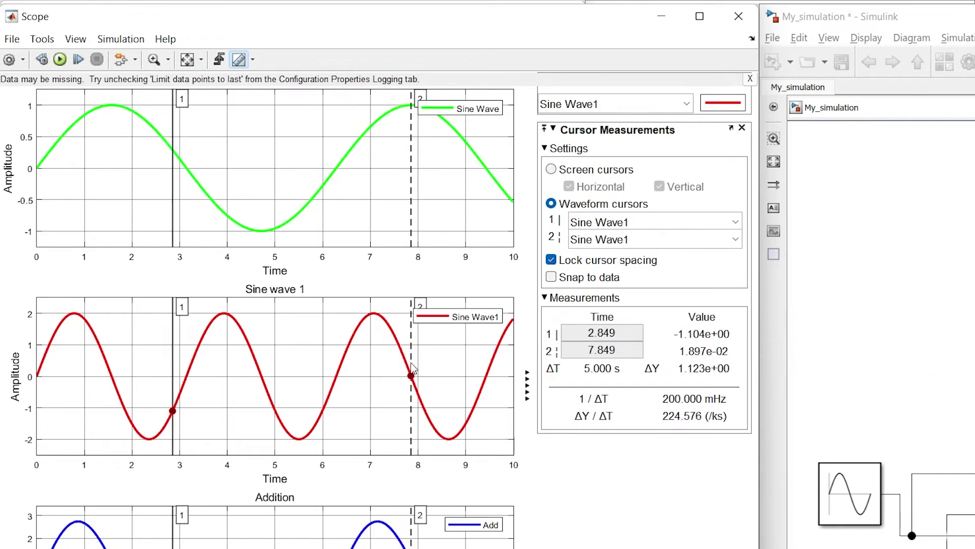
click(590, 277)
drag(411, 382, 351, 392)
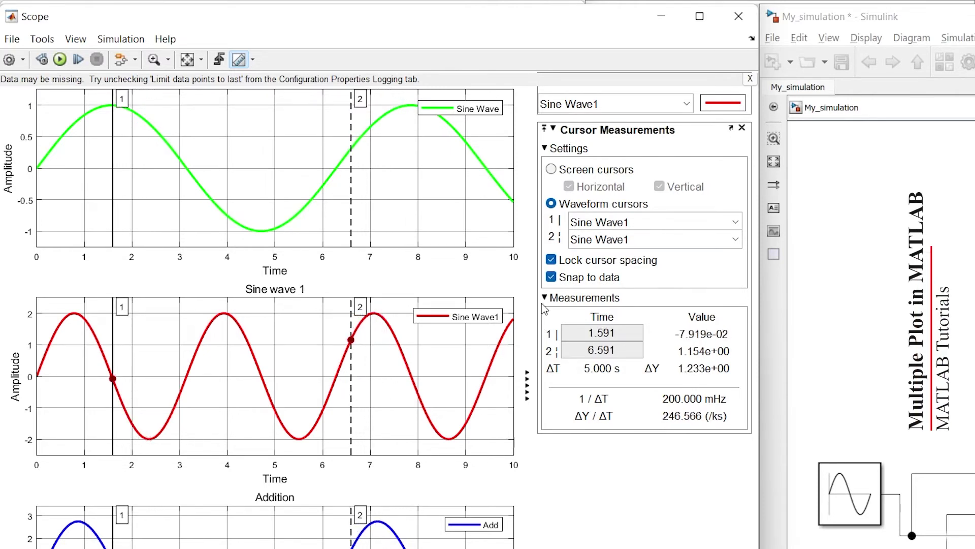
click(551, 277)
click(552, 260)
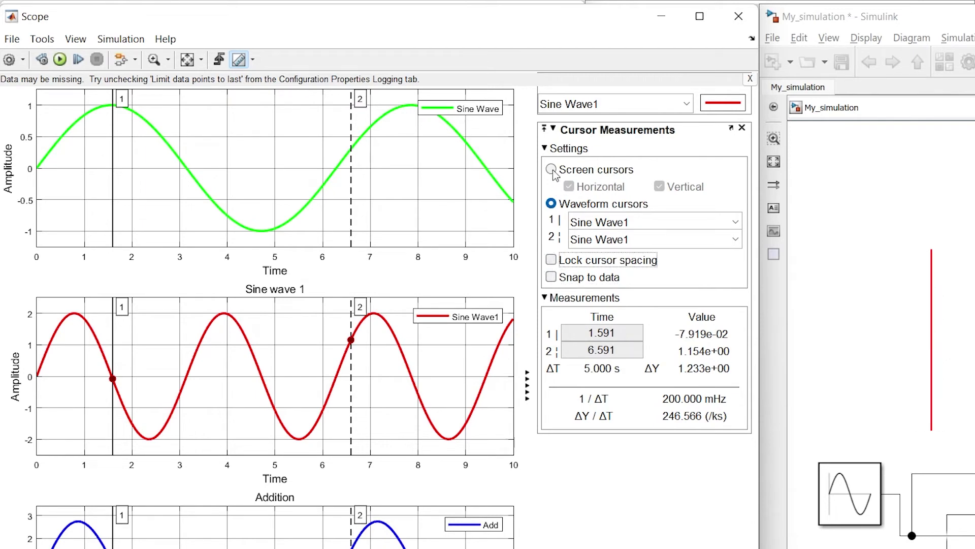
Collapse the cursor settings and add Signal Statistics for Sine Wave1: max 2, min −2, RMS 1.401.
click(549, 149)
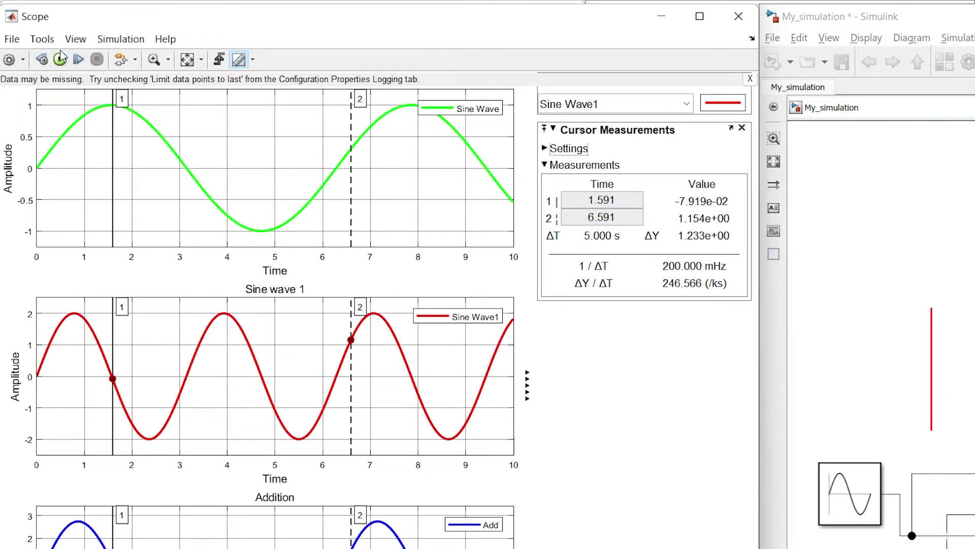
click(41, 39)
mouse_move(79, 174)
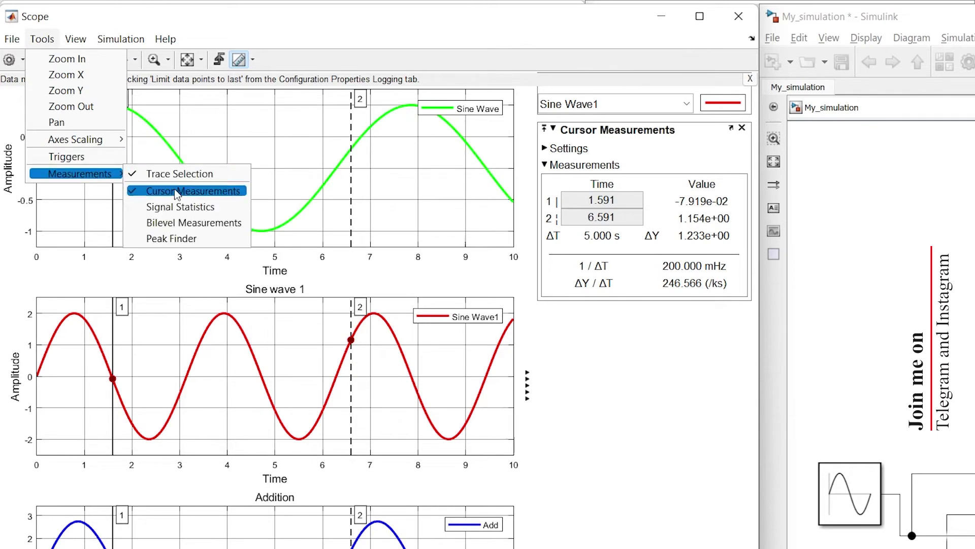
click(173, 209)
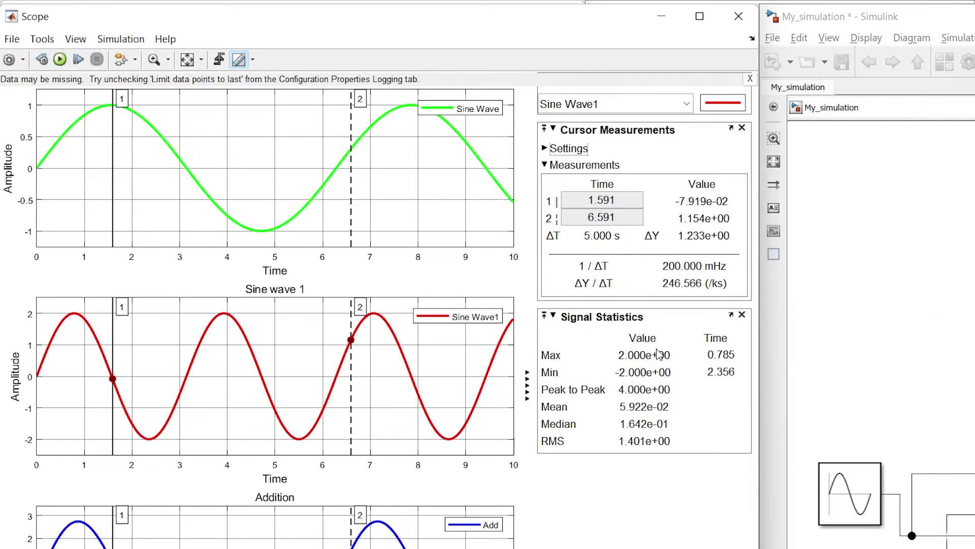
Add Bilevel Measurements for Sine Wave1, showing high 1.98, low −1.98 and amplitude 3.96.
click(42, 39)
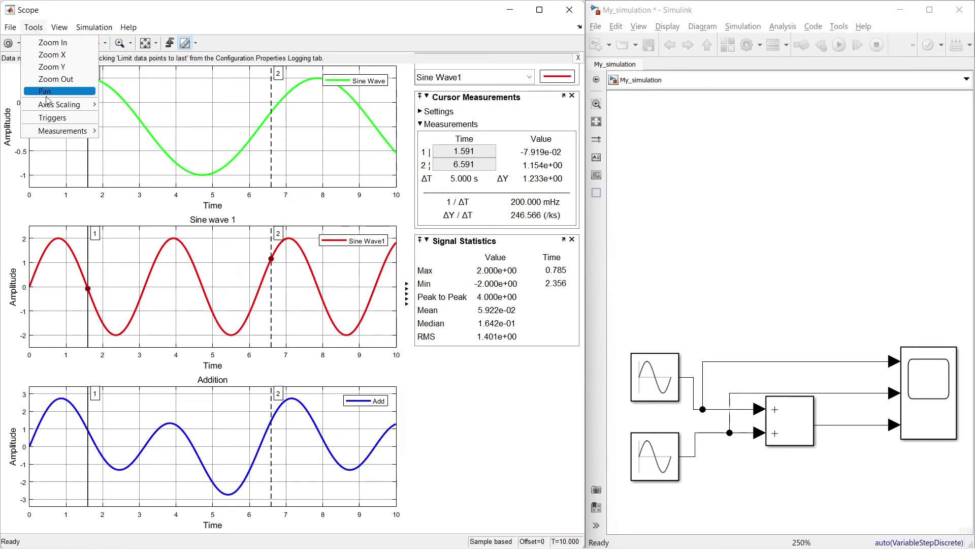
mouse_move(61, 131)
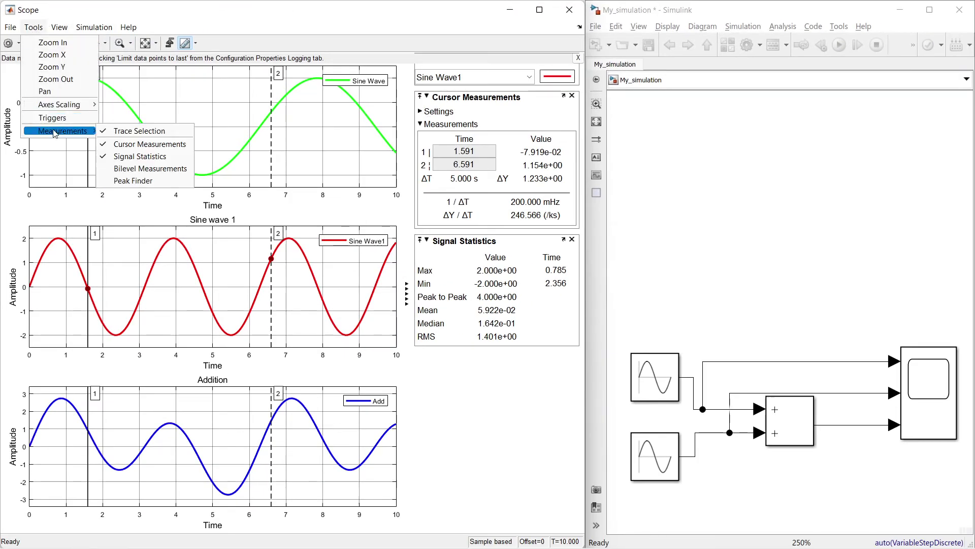
click(135, 173)
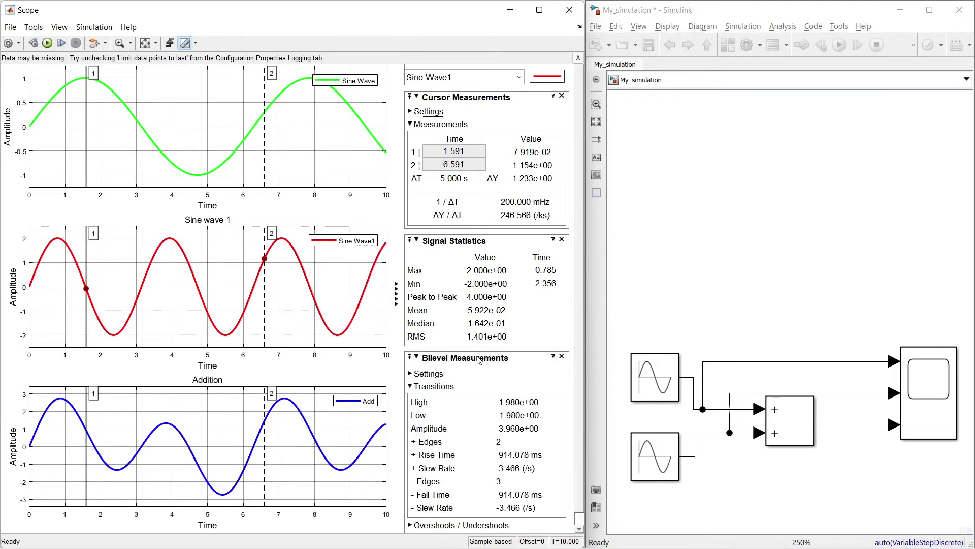
Close the Signal Statistics and Cursor Measurements readouts, leaving only Bilevel Measurements.
scroll(479, 361, down, 1)
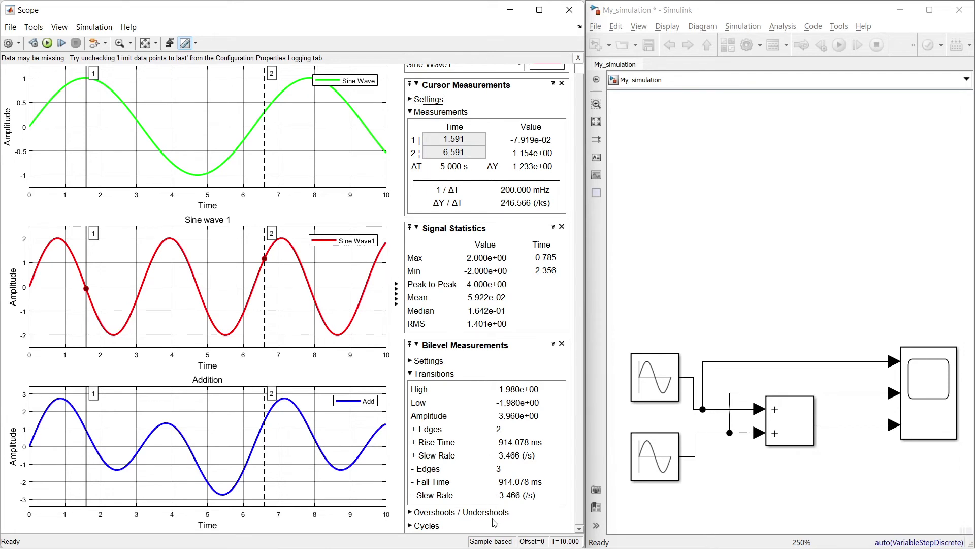
click(562, 227)
click(572, 96)
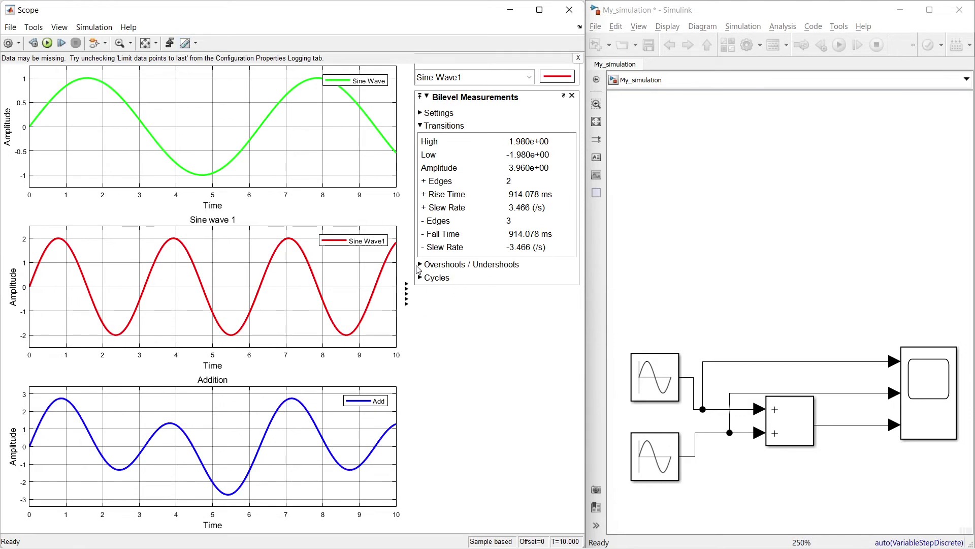
Show the overshoot/undershoot percentages and the 3.142 s cycle period, then close the Bilevel readout.
click(419, 269)
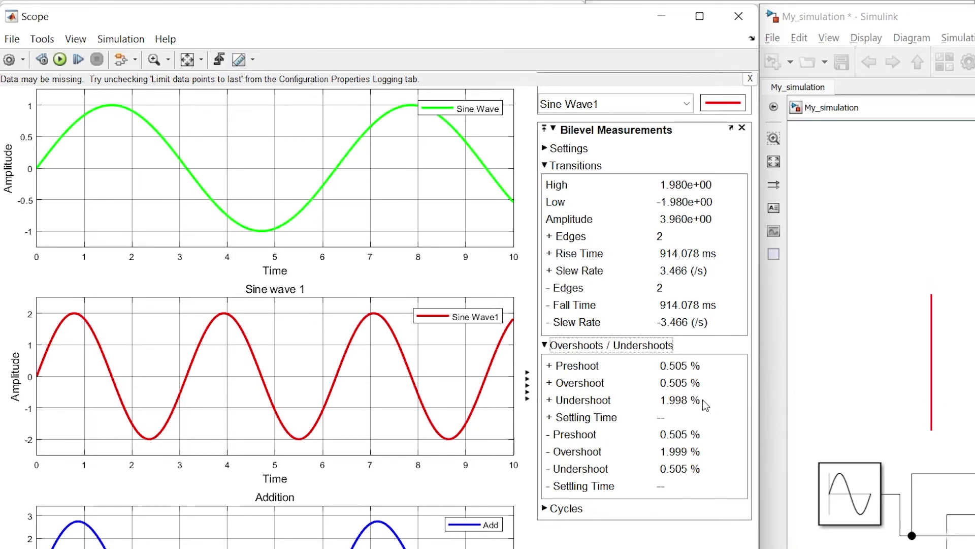
mouse_move(704, 404)
click(584, 509)
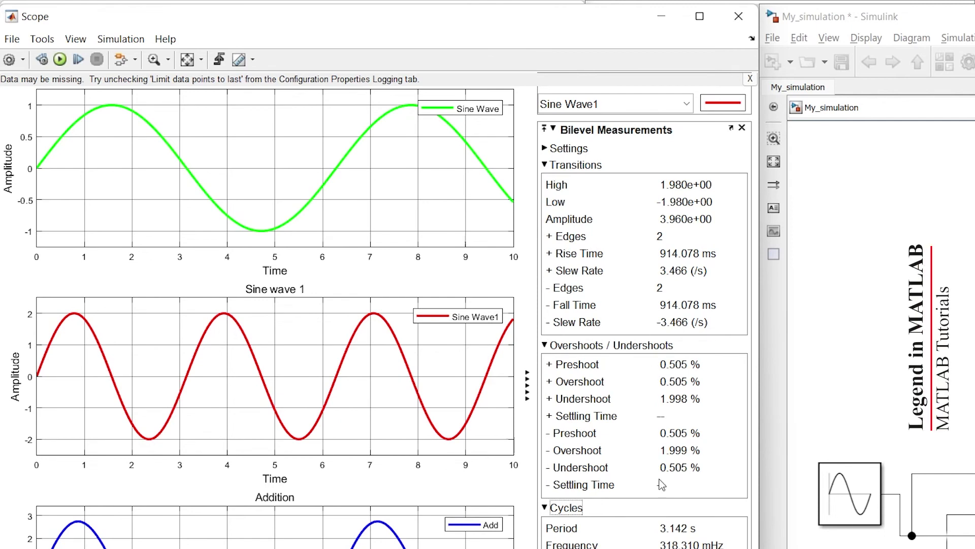
click(742, 128)
Turn on Peak Finder and set it to find peaks on Sine Wave1.
click(43, 39)
mouse_move(80, 173)
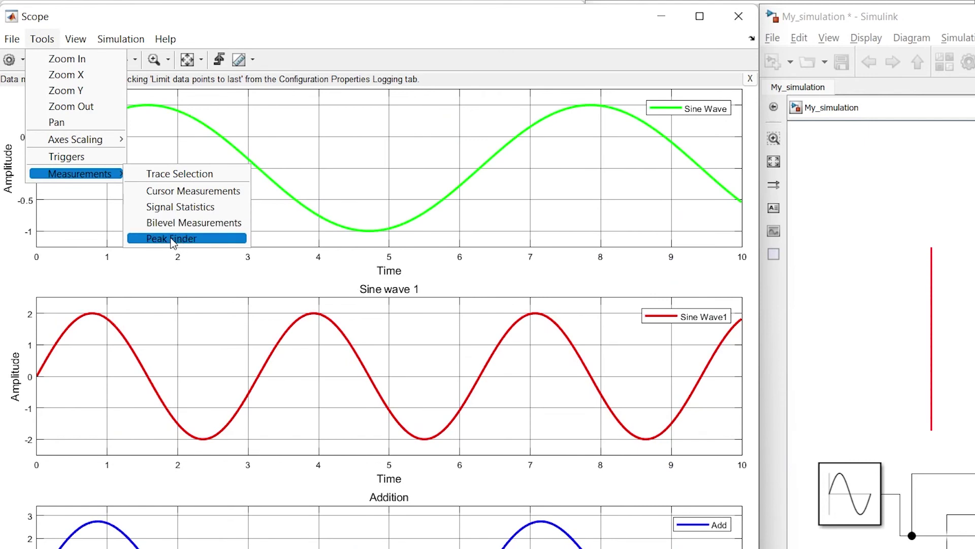
click(173, 242)
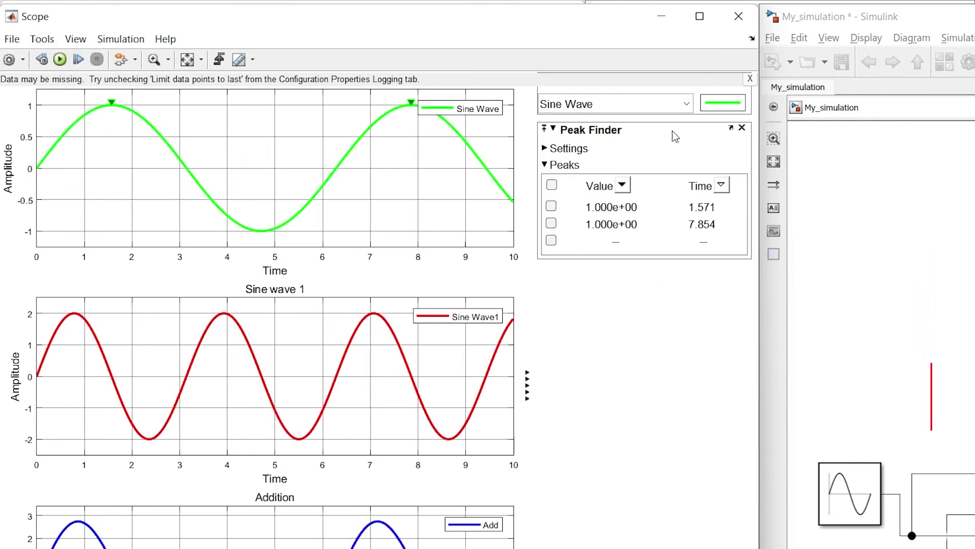
click(686, 106)
click(633, 138)
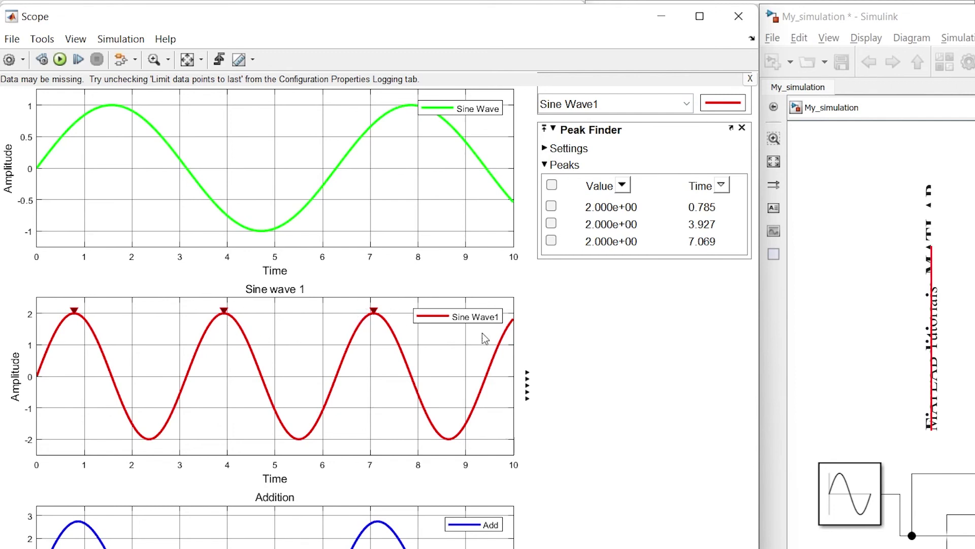
Label the three Sine Wave1 peaks at 0.785, 3.927 and 7.069 s with data tips.
click(552, 205)
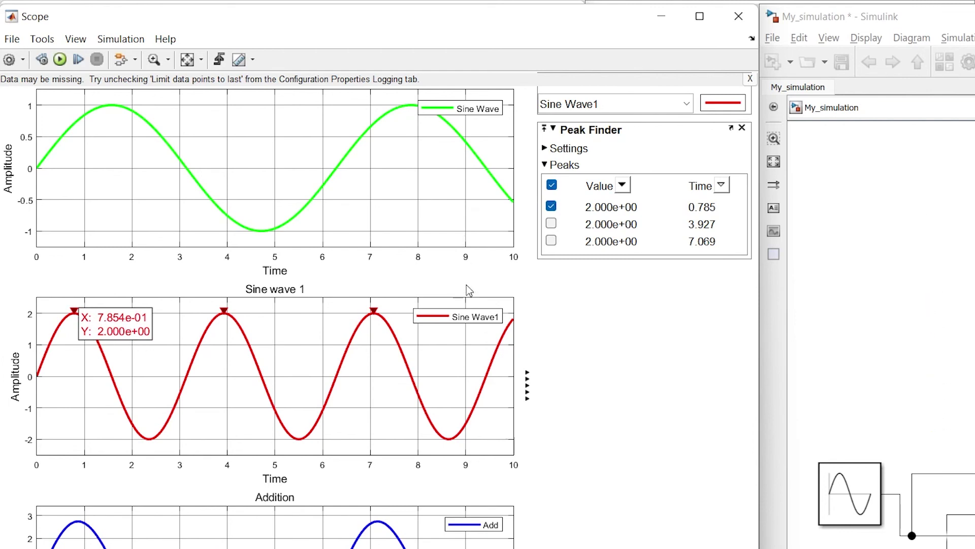
click(552, 223)
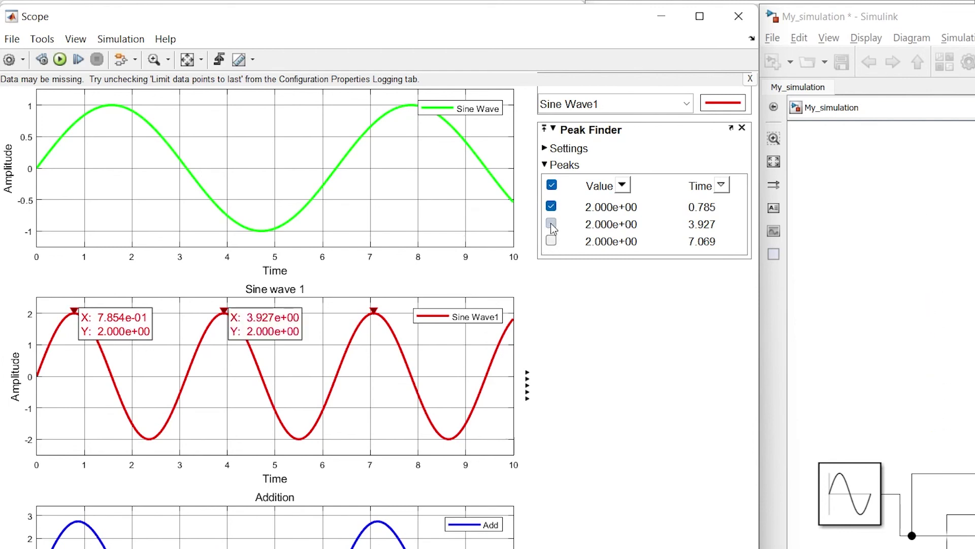
click(551, 240)
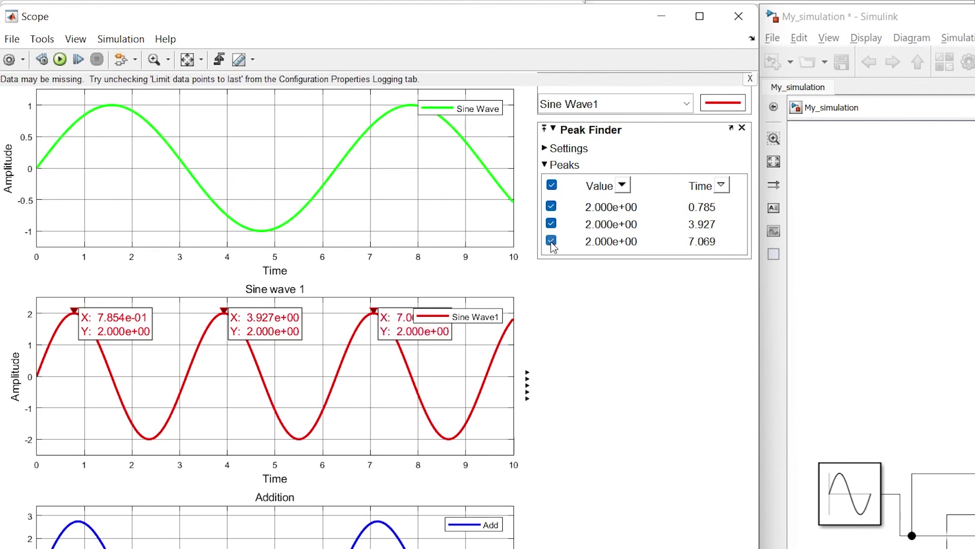